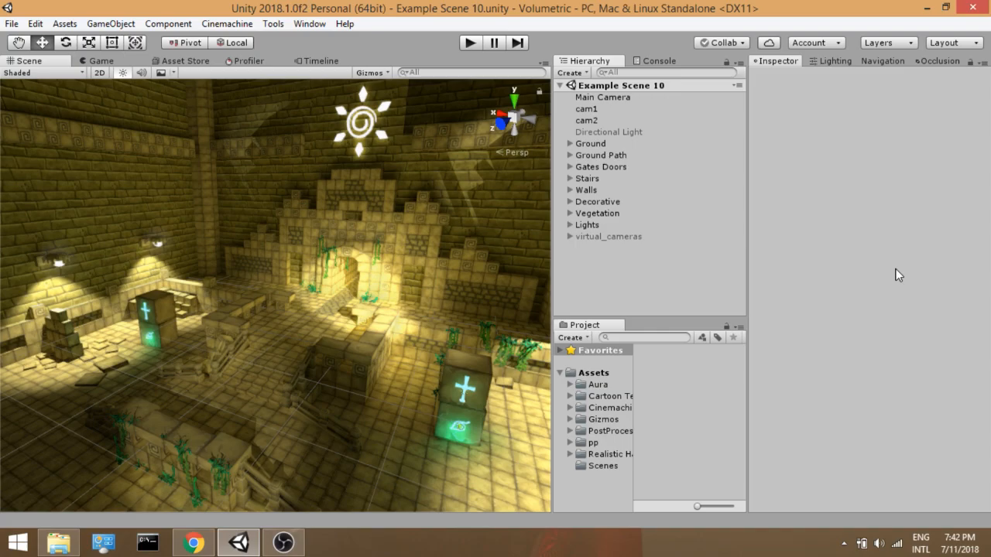
Focus the scene on the Main Camera and show its rendered game view
click(641, 99)
key(ctrl+shift+f)
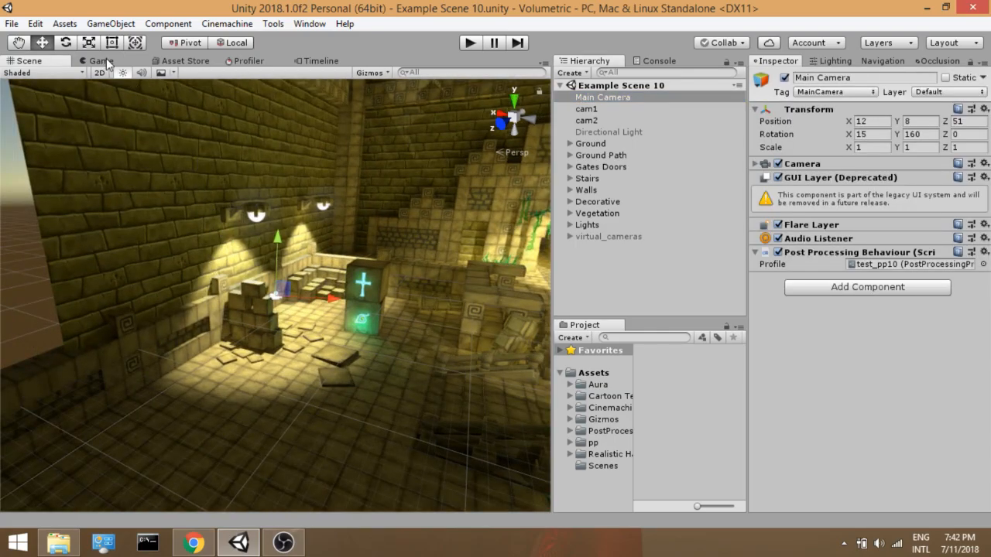
click(106, 60)
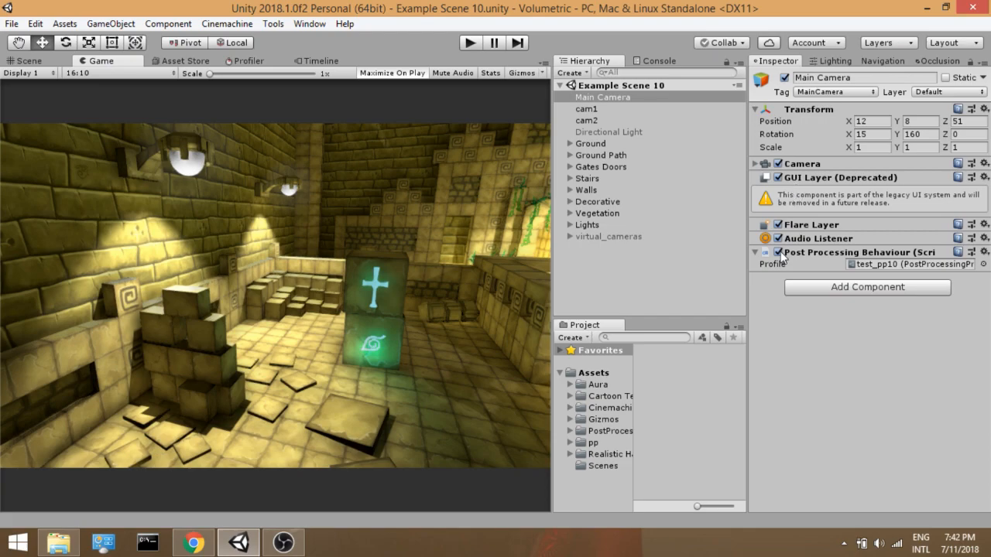
Toggle the Main Camera's Post Processing Behaviour off and on to compare the rendering
click(778, 252)
click(778, 252)
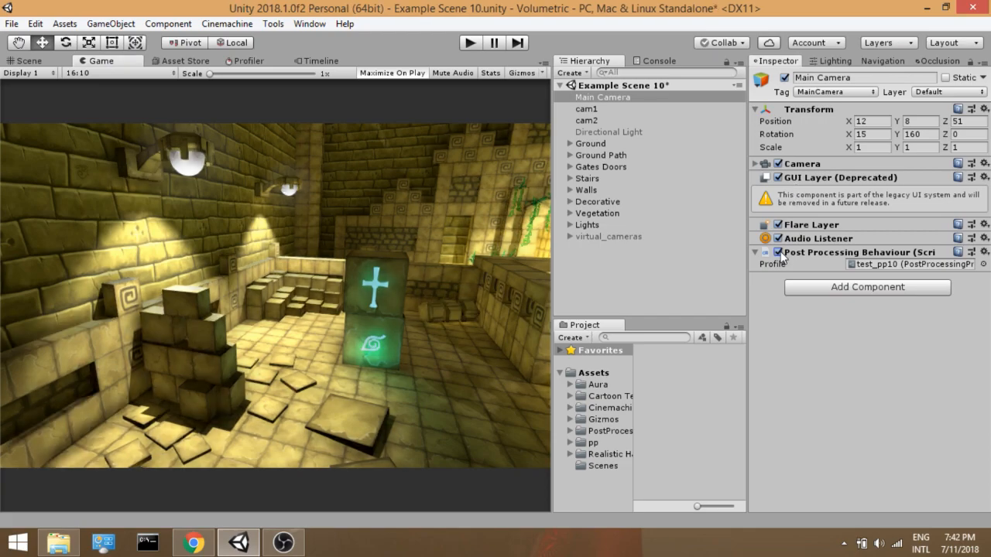
click(778, 253)
click(778, 252)
Look through the Asset Store page of the Aura volumetric lighting package
click(183, 60)
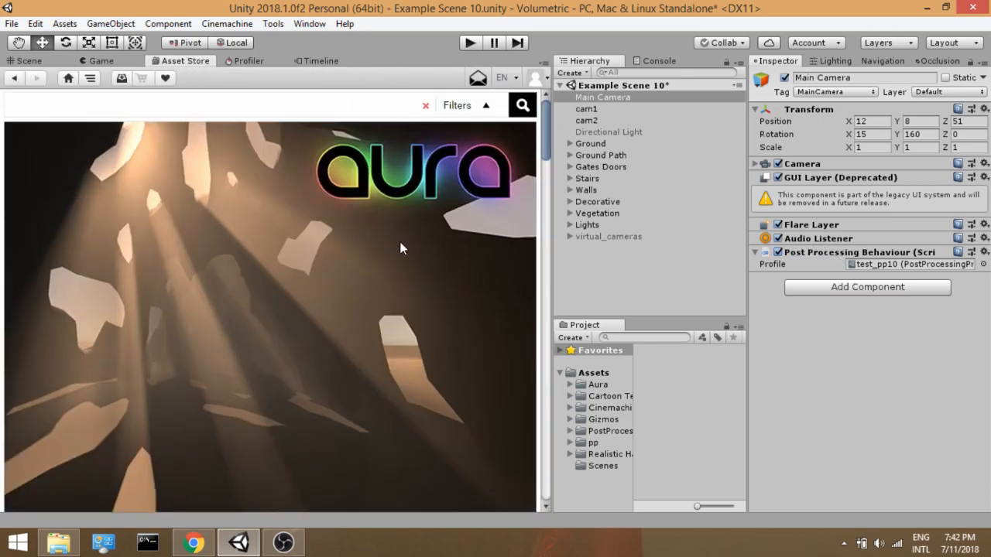
scroll(391, 204, down, 5)
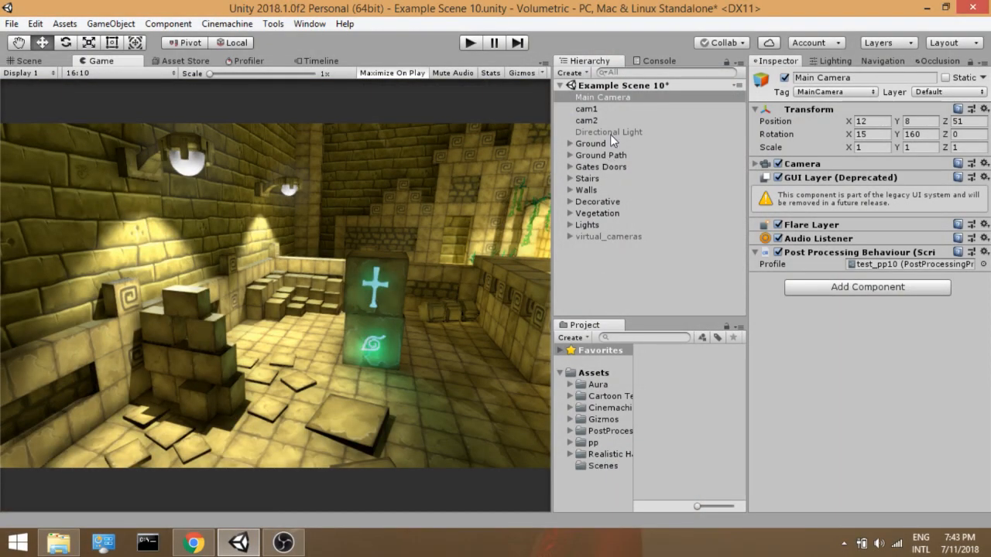
Add the Aura Main Component to the Main Camera
click(609, 99)
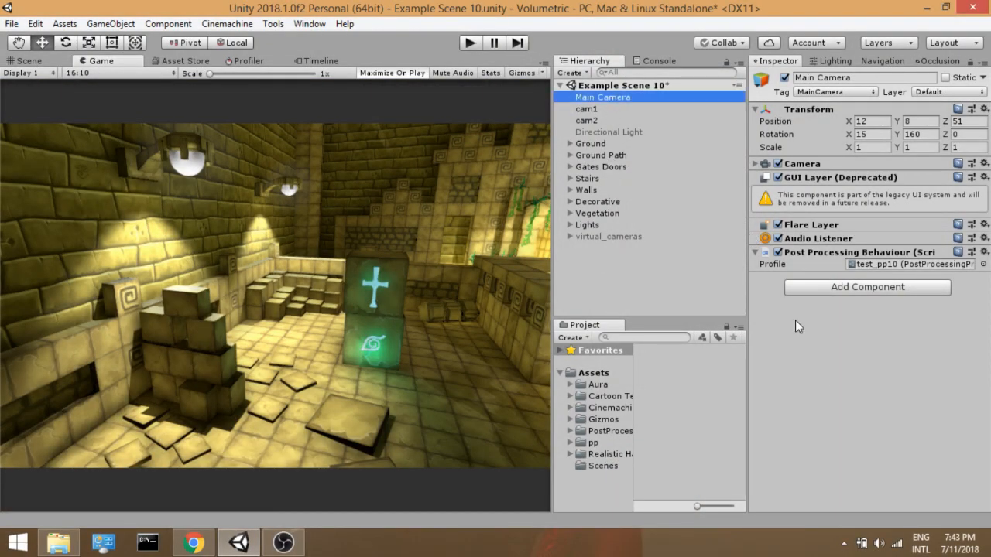
click(880, 292)
text(aura main)
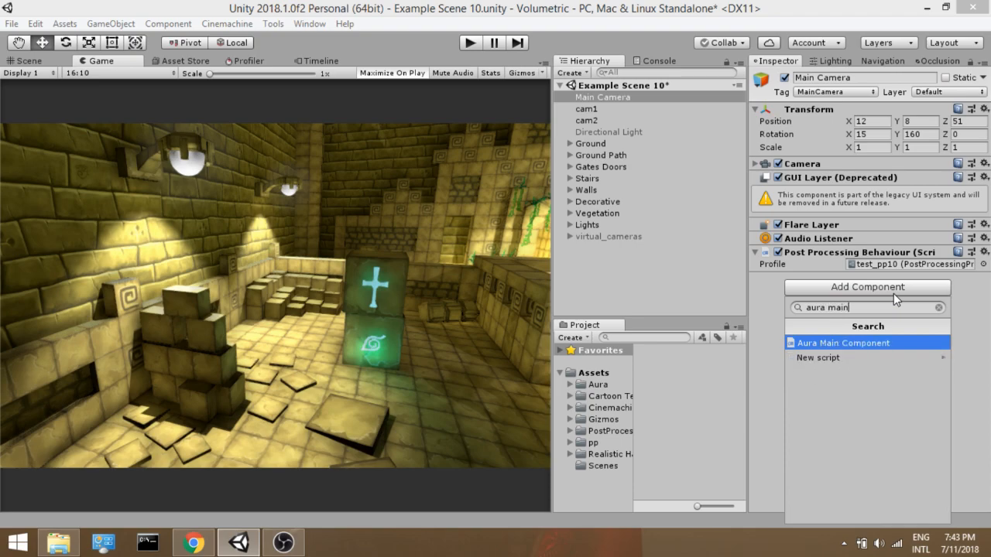
key(Return)
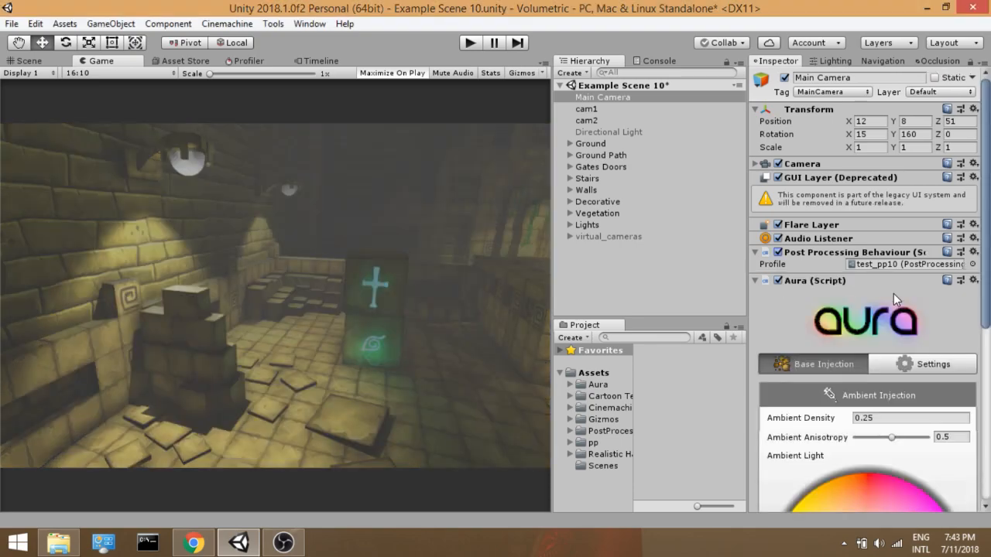
Set the camera's Aura Ambient Density to 0.05 and its Ambient Anisotropy to 0.85
scroll(861, 274, down, 3)
scroll(863, 277, down, 4)
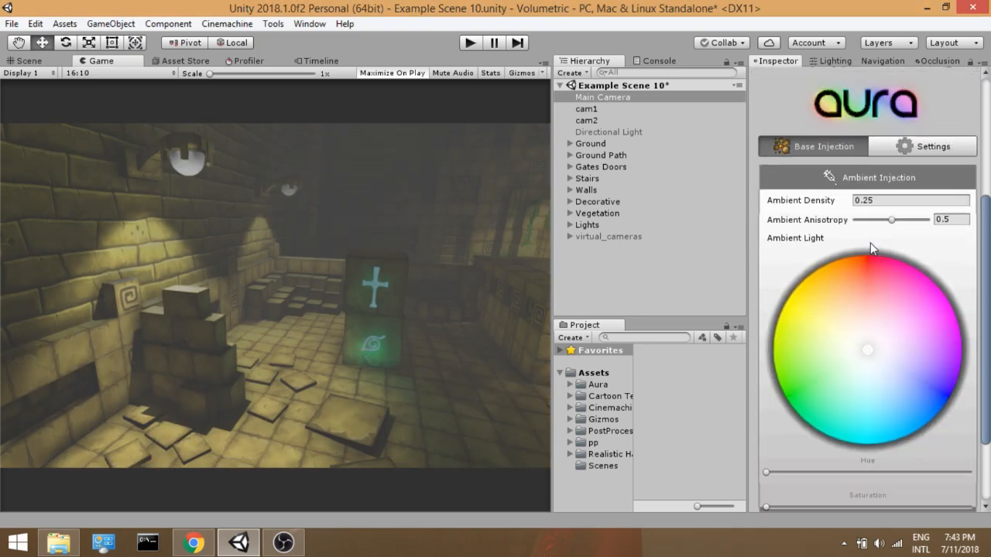
click(890, 202)
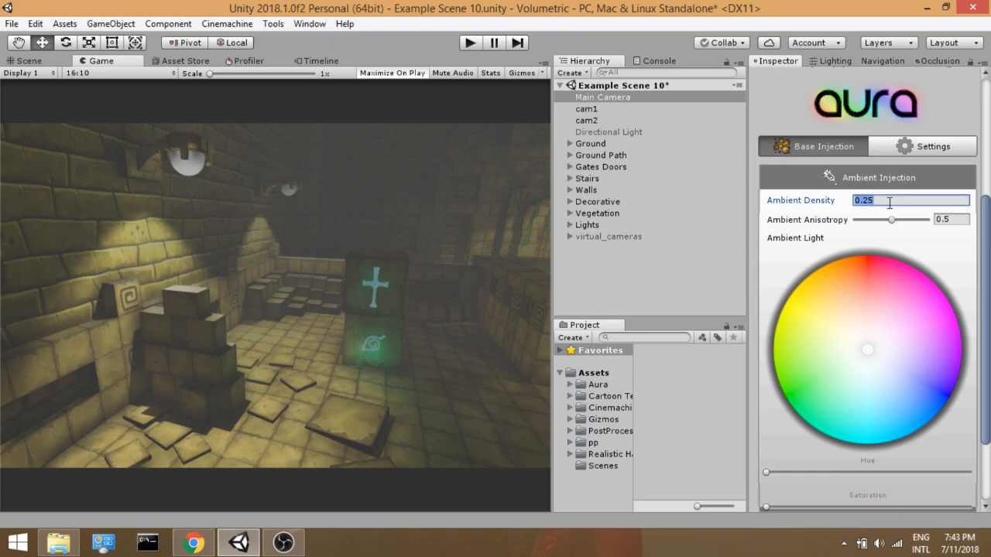
text(.05)
click(956, 219)
text(.85)
Tint the camera's Aura ambient light pale yellow and set the Ambient Light Strength to 0.5
scroll(889, 315, down, 2)
drag(868, 312, 835, 291)
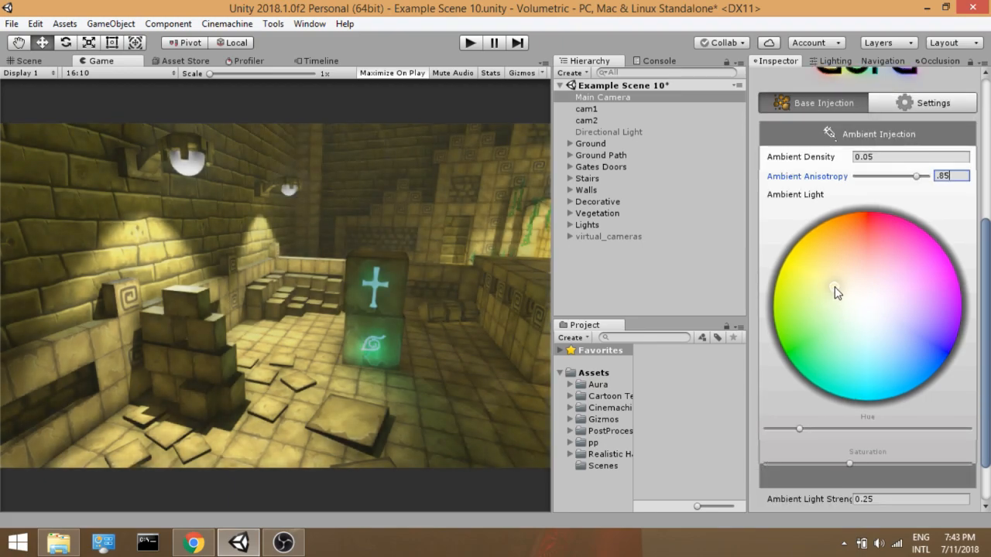
scroll(877, 428, down, 2)
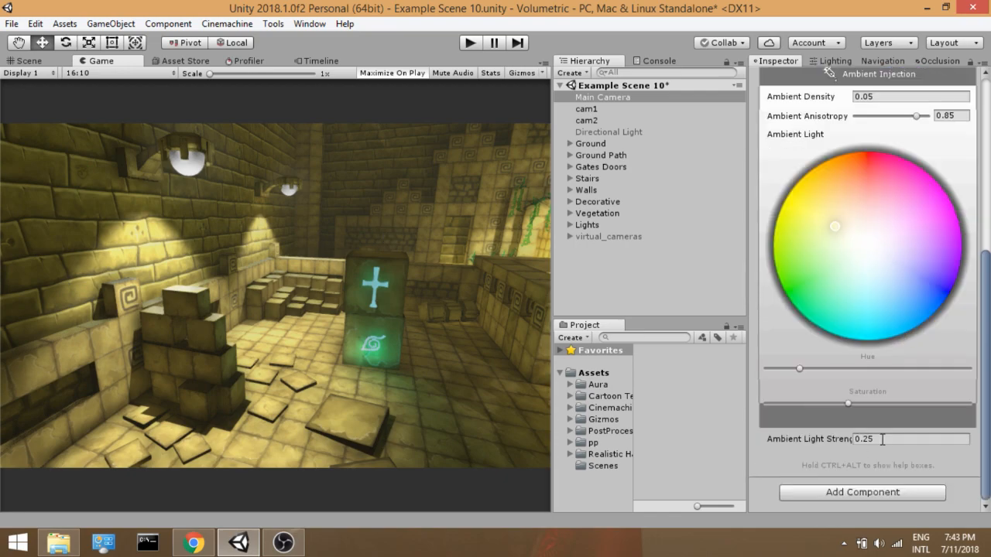
click(883, 439)
text(0.5)
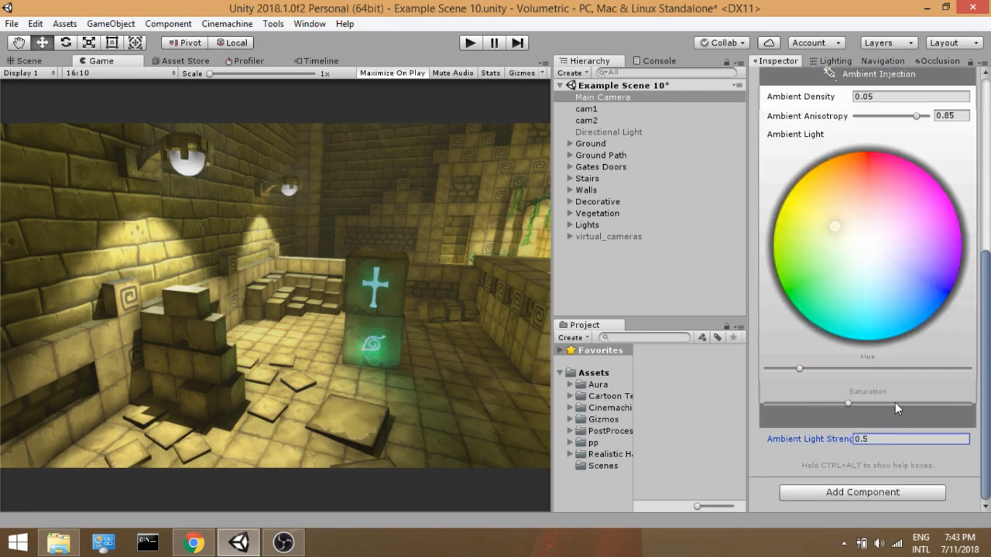
key(Return)
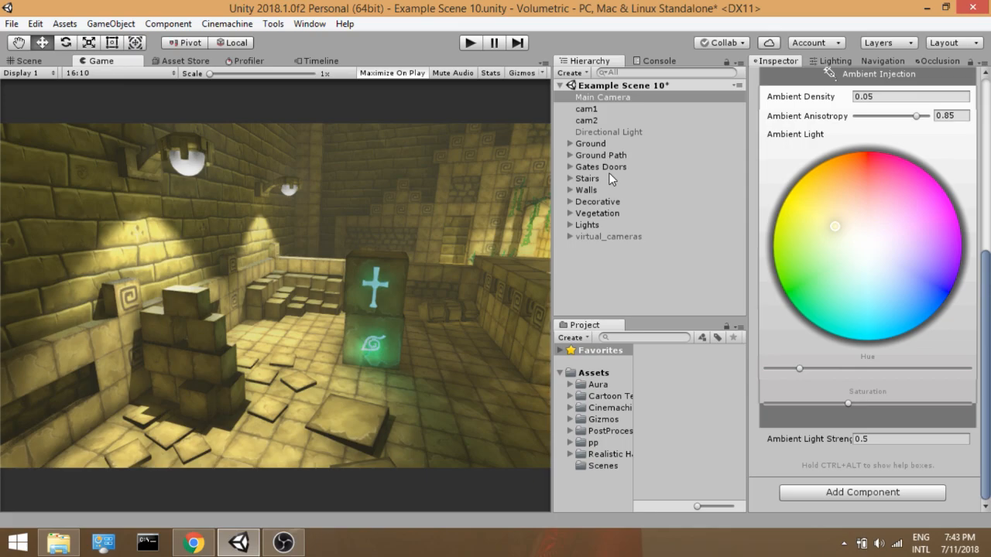
Add an Aura Light component to the Spotlight of Wall Lantern With Orb (3)
click(29, 61)
right_drag(309, 179, 271, 109)
click(276, 252)
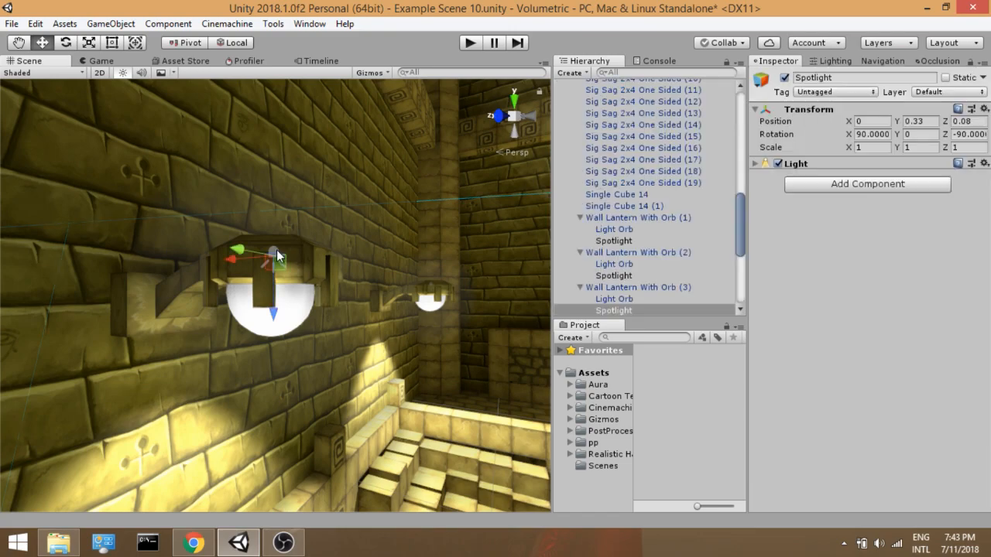
click(101, 61)
click(832, 184)
text(aura)
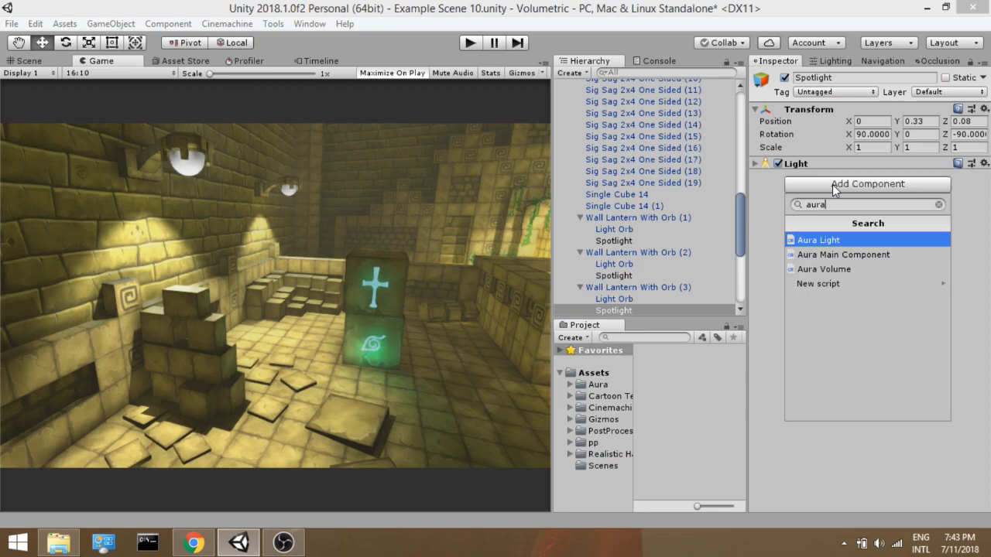
key(Return)
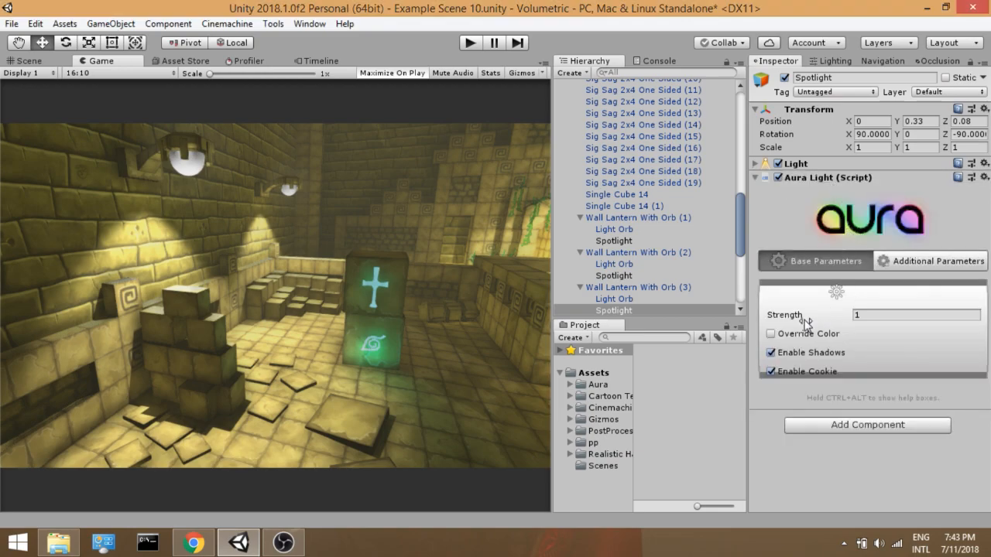
Enable Override Color on the lantern Spotlight's Aura Light, widen the Inspector, and set the light's Strength to 8
click(772, 334)
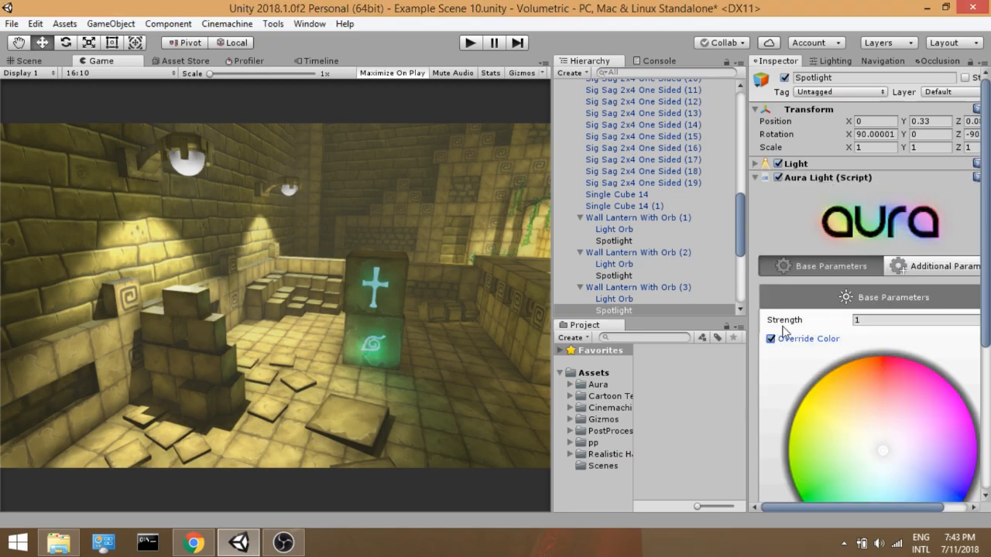
click(861, 322)
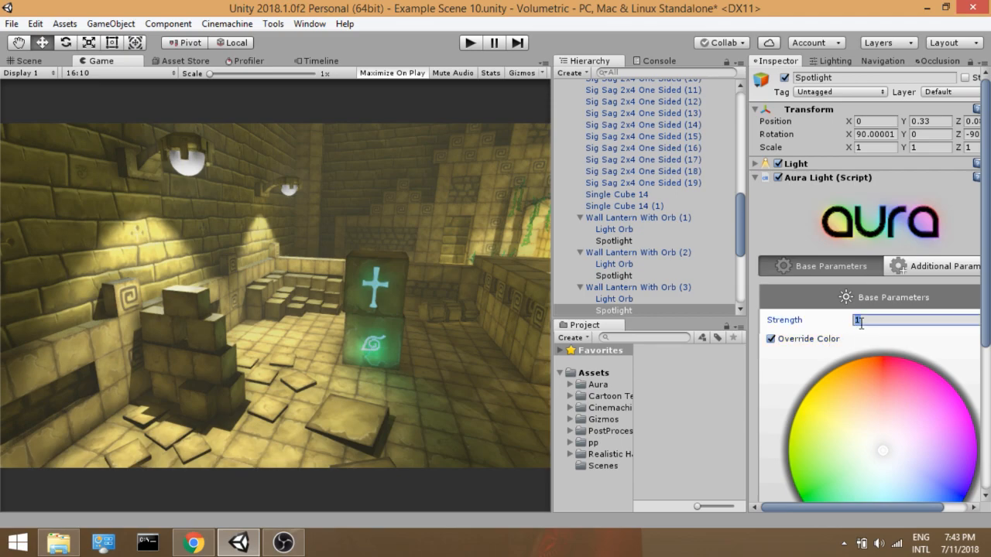
scroll(878, 317, down, 2)
drag(746, 279, 677, 283)
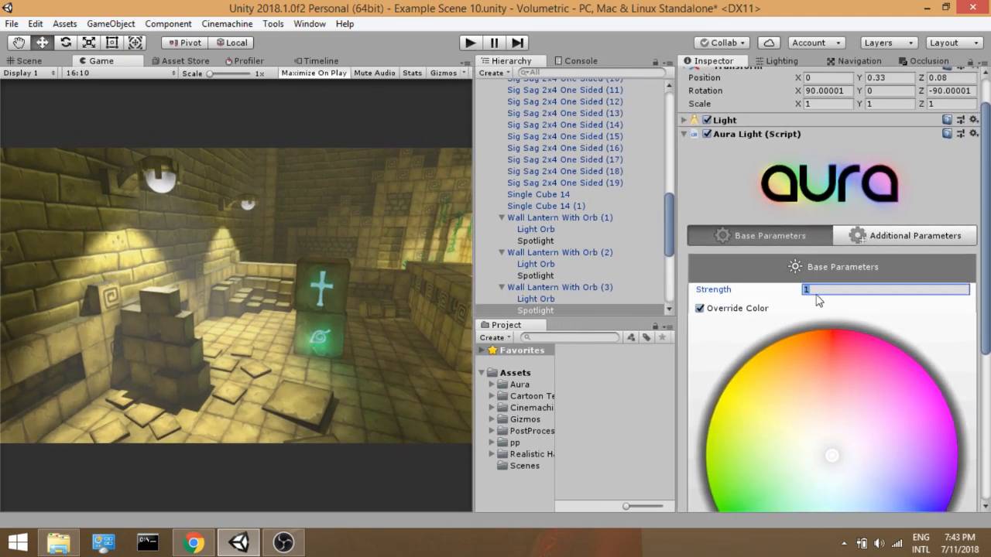
scroll(933, 286, down, 3)
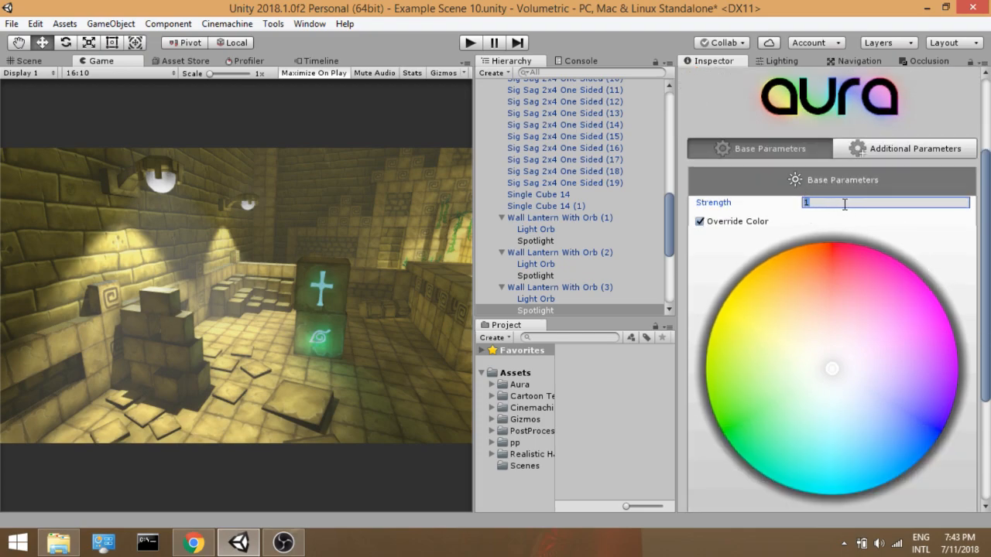
scroll(844, 204, down, 2)
text(8)
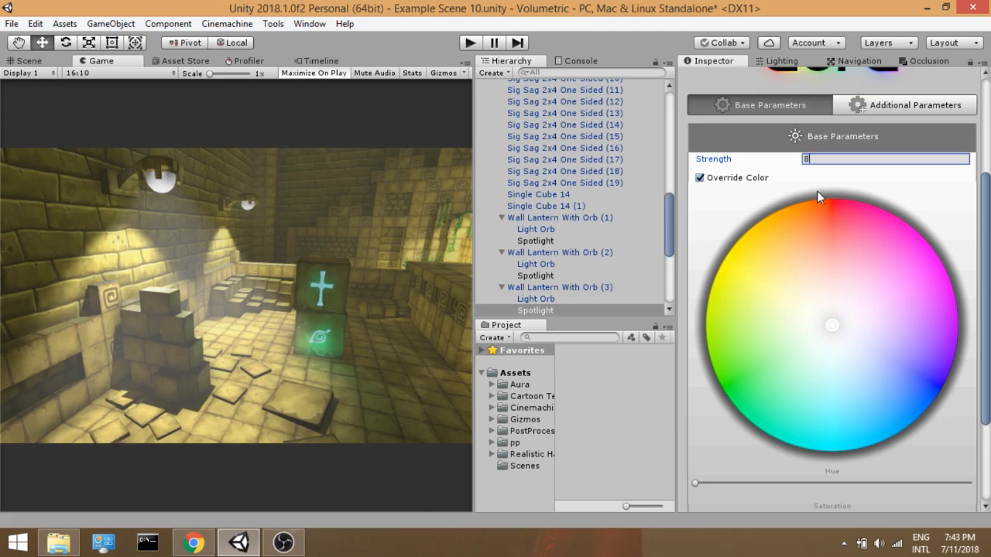
click(307, 298)
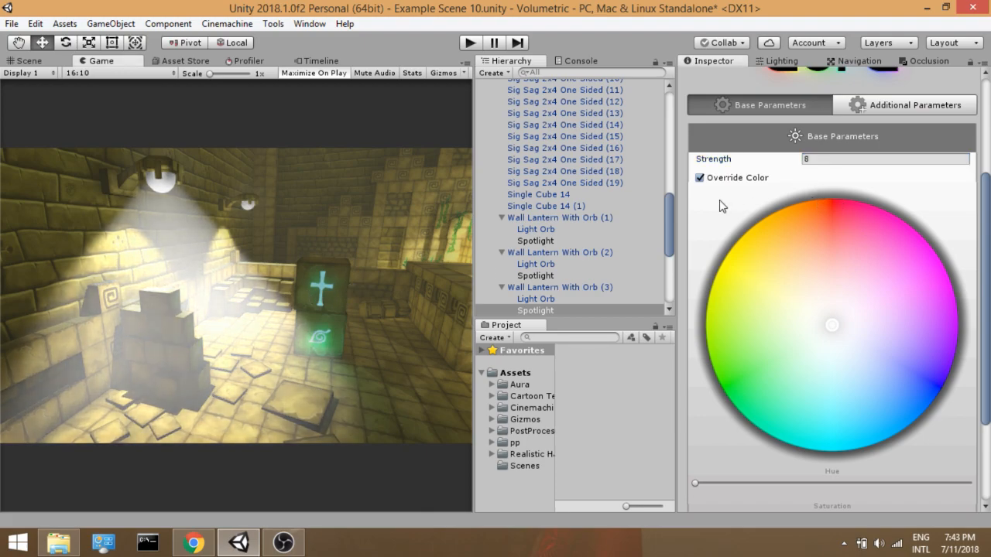
Change the Aura Light's override color to a pale warm yellow
scroll(721, 205, down, 4)
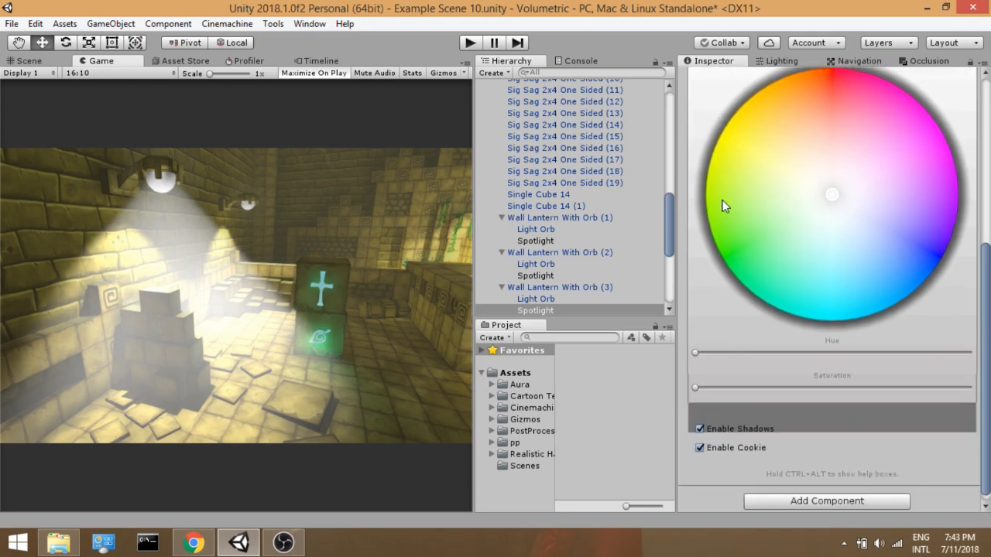
scroll(843, 308, up, 6)
drag(840, 380, 808, 343)
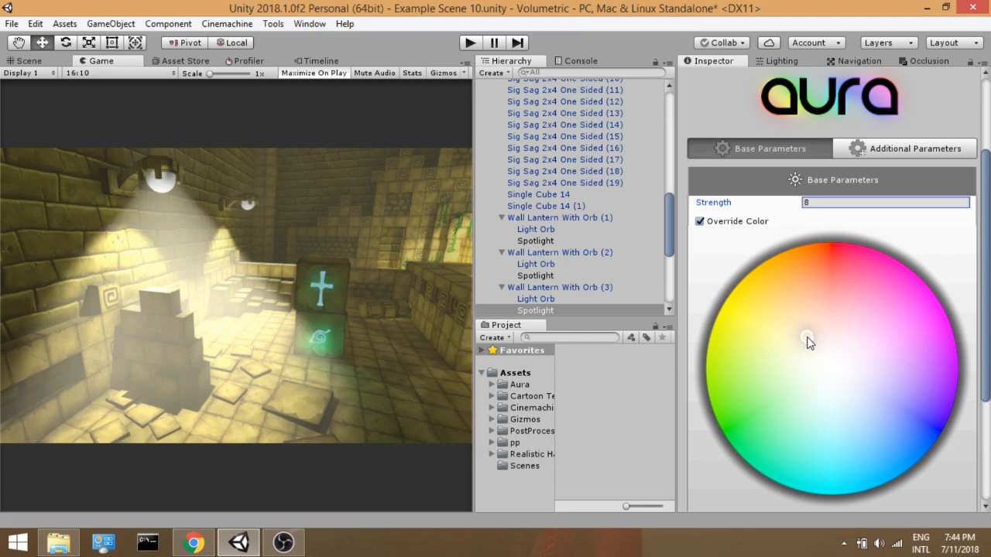
click(274, 305)
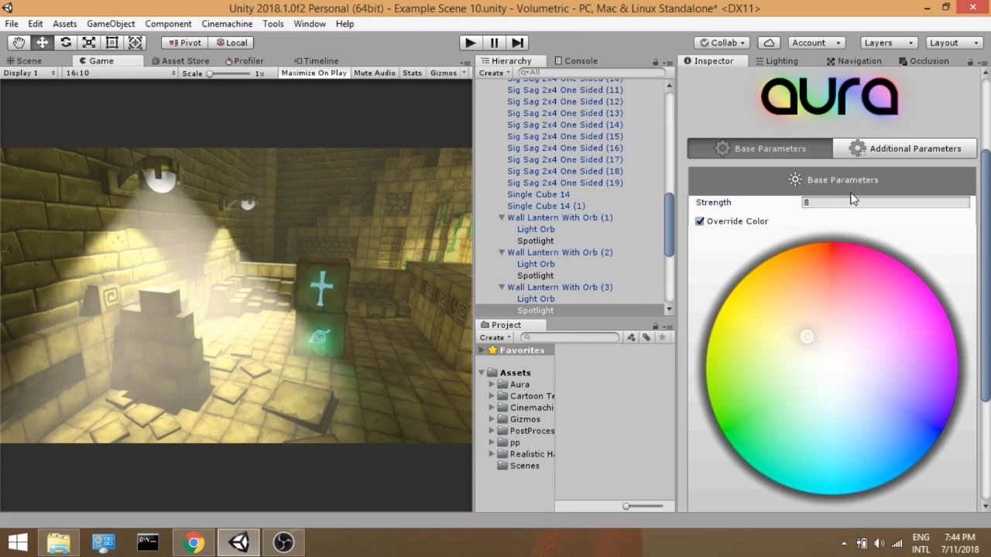
Set the Aura Light's Angular Attenuation threshold to 0.5 and its Distance Attenuation exponent to 1
scroll(852, 199, up, 3)
click(865, 280)
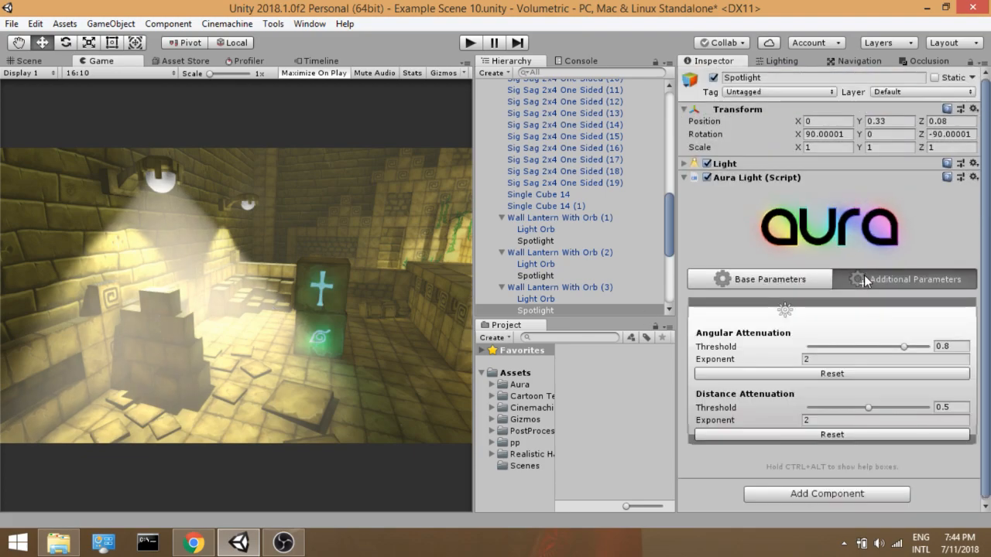
click(960, 343)
text(.5)
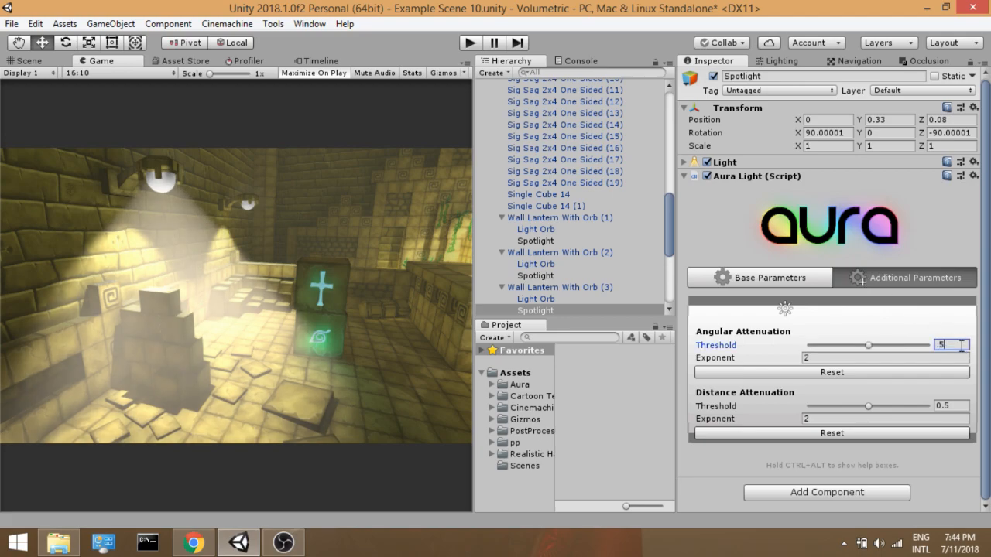
click(867, 418)
text(1)
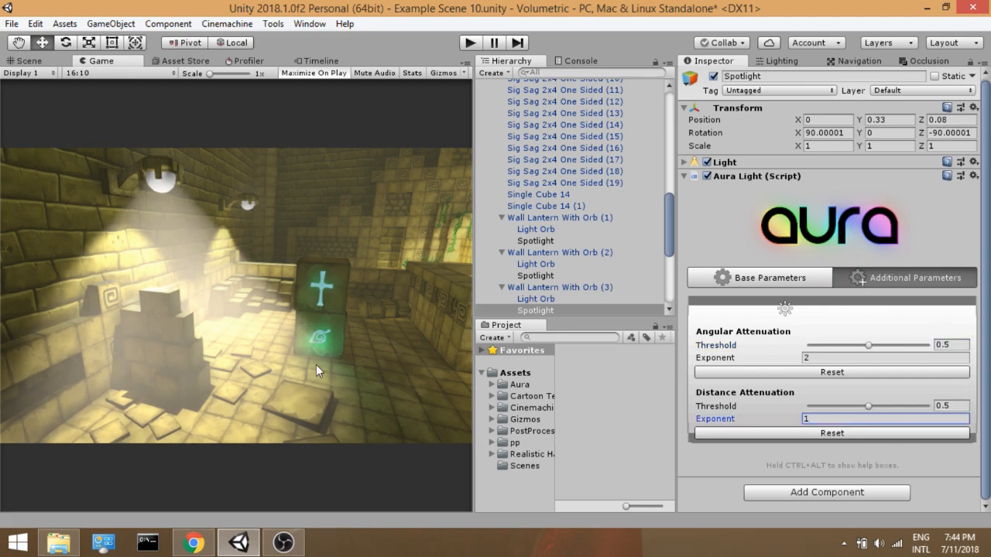
click(316, 364)
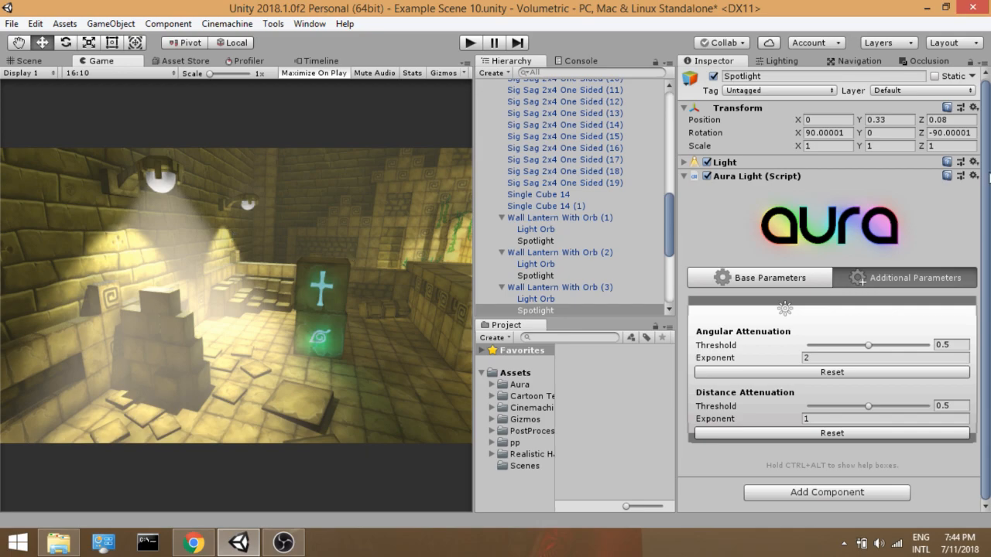
Copy the configured Aura Light component and paste it as new onto the Spotlights of Wall Lantern With Orb (1), (2) and (4)
click(973, 176)
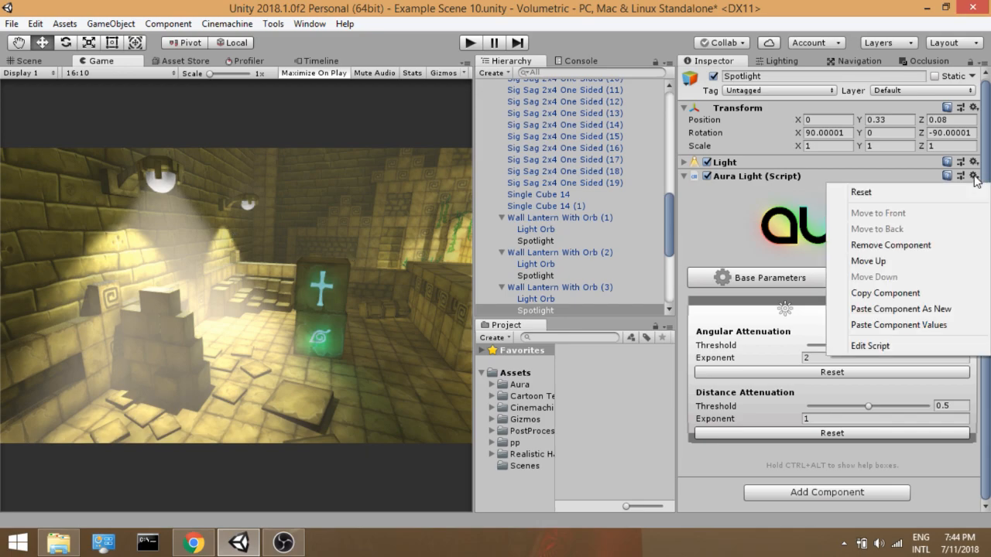
click(882, 290)
click(535, 241)
ctrl+click(535, 276)
scroll(548, 277, down, 3)
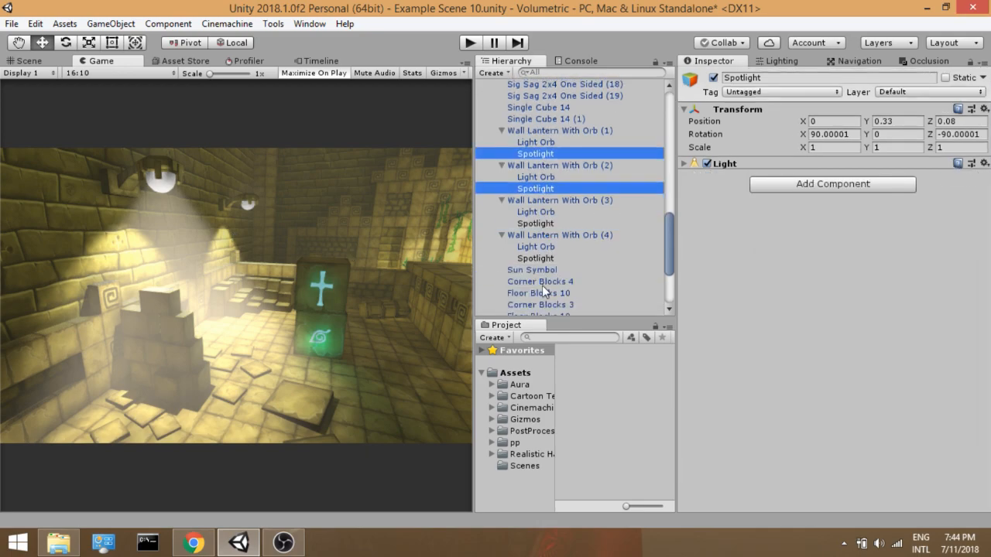
ctrl+click(551, 259)
click(984, 164)
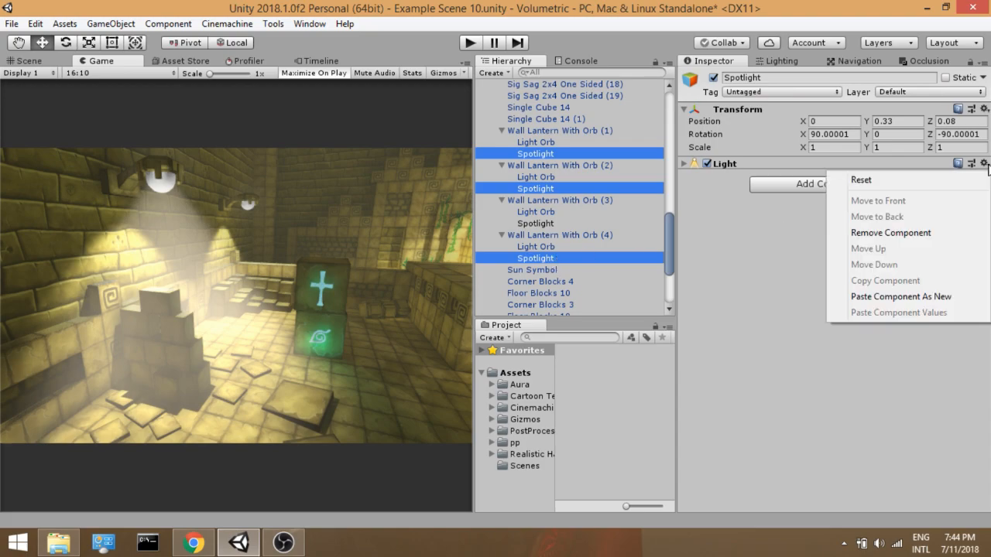
click(907, 297)
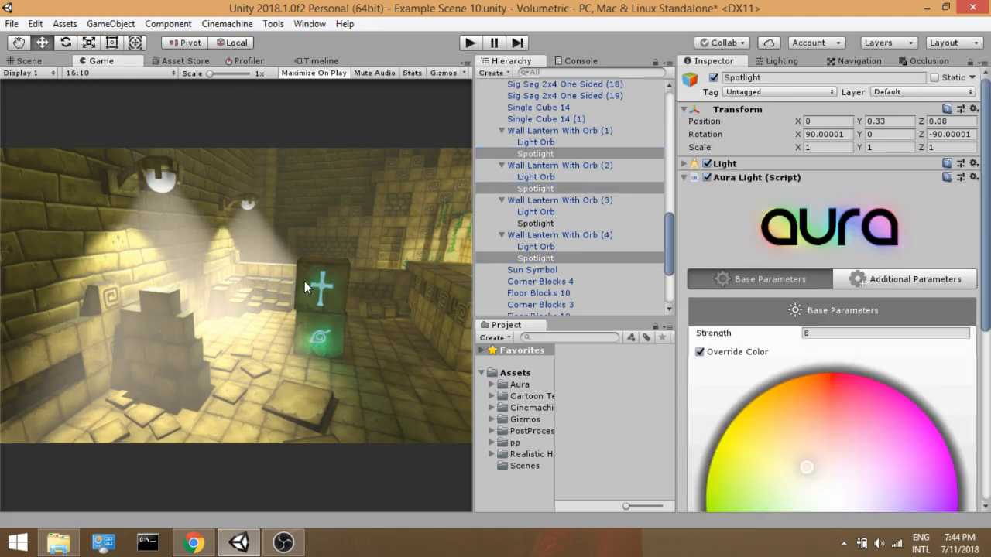
Collapse the expanded group so the Hierarchy lists only the scene's top-level objects
scroll(503, 186, up, 15)
click(490, 177)
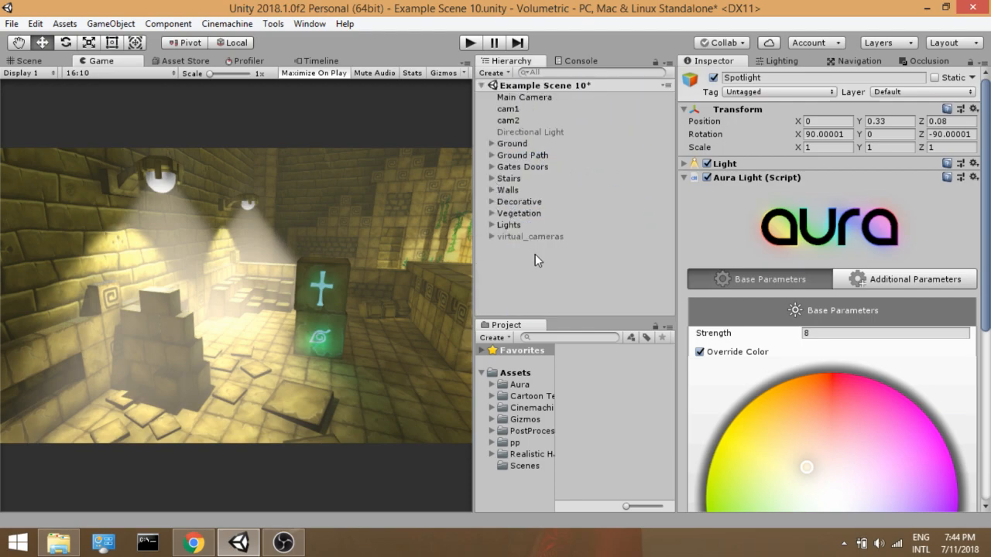
Add an Aura planar volume to the scene as a top-level object
click(534, 254)
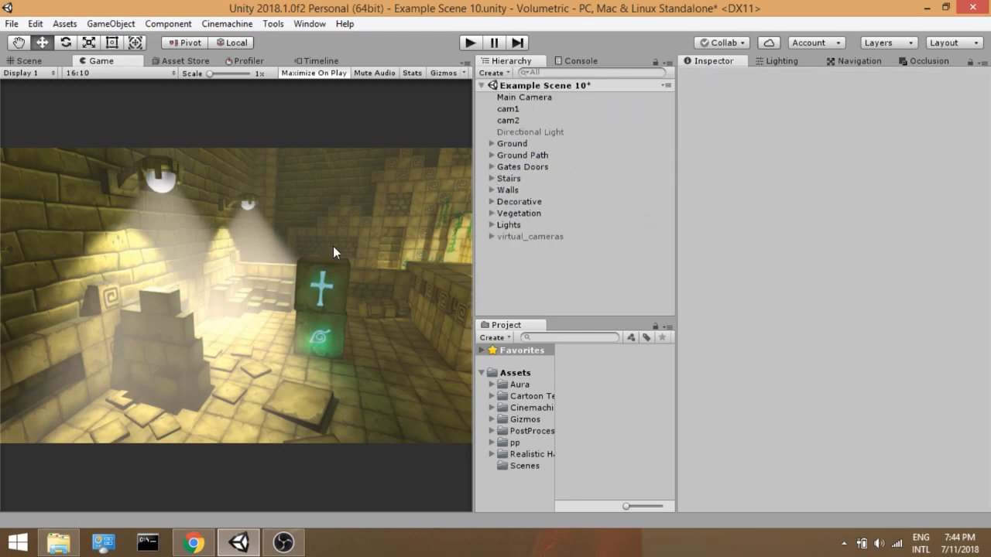
click(509, 73)
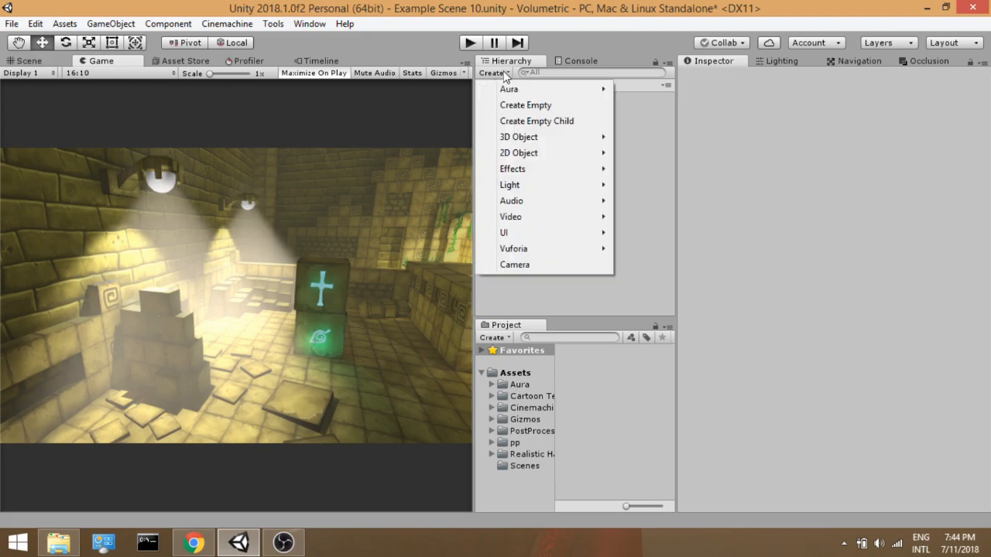
mouse_move(512, 91)
mouse_move(624, 96)
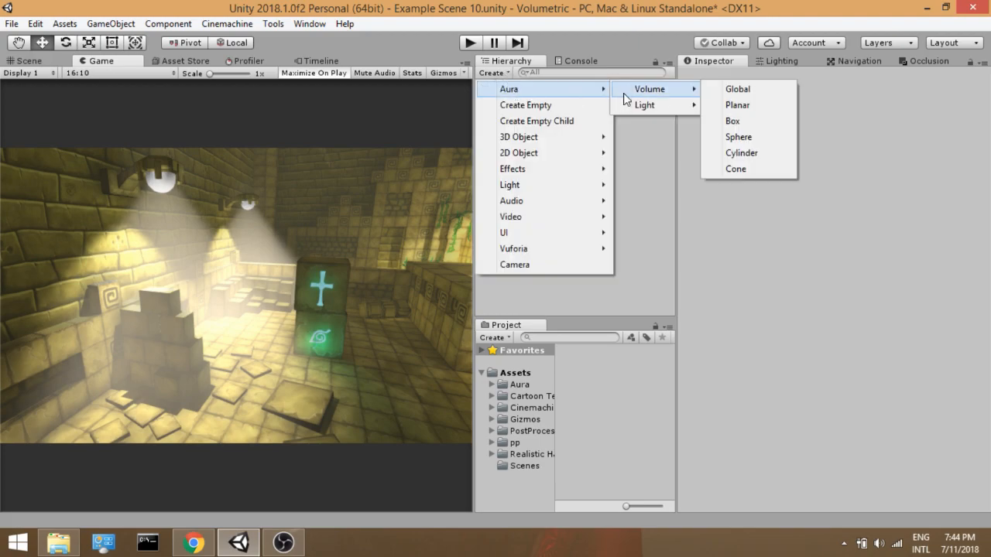
click(750, 103)
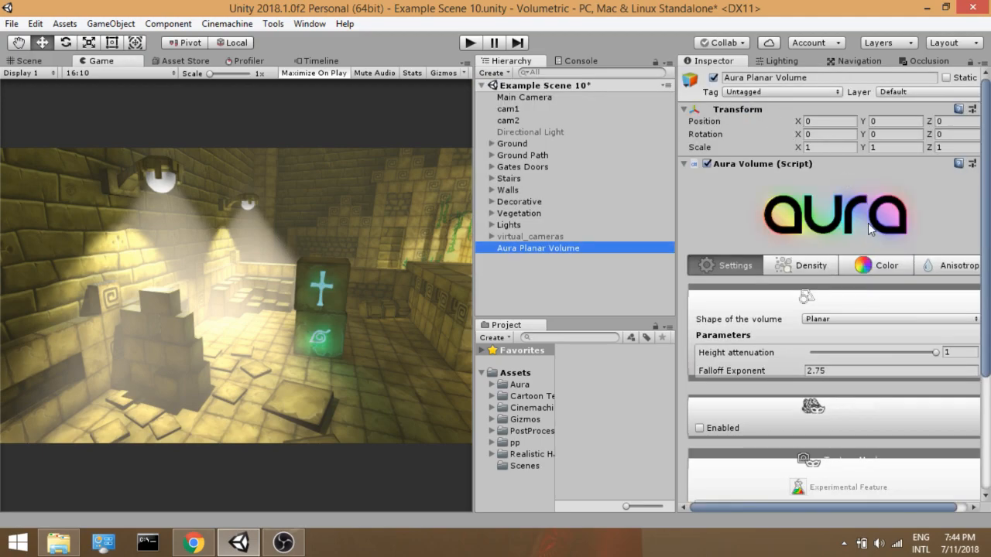
Frame the planar volume in the Scene view, then lower it to a Y position of -2.5 with the Game view showing
click(46, 62)
key(f)
right_drag(282, 324, 271, 392)
key(w)
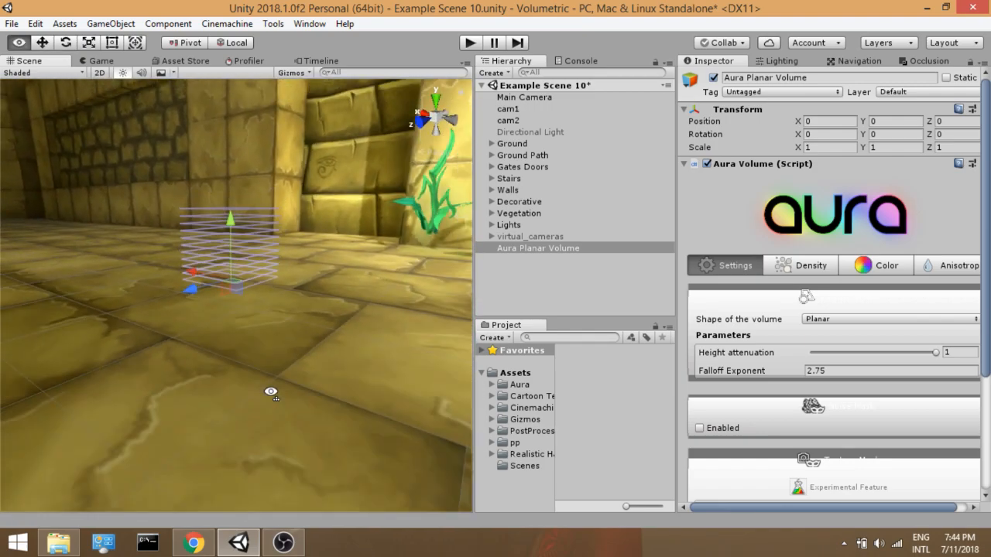
click(99, 60)
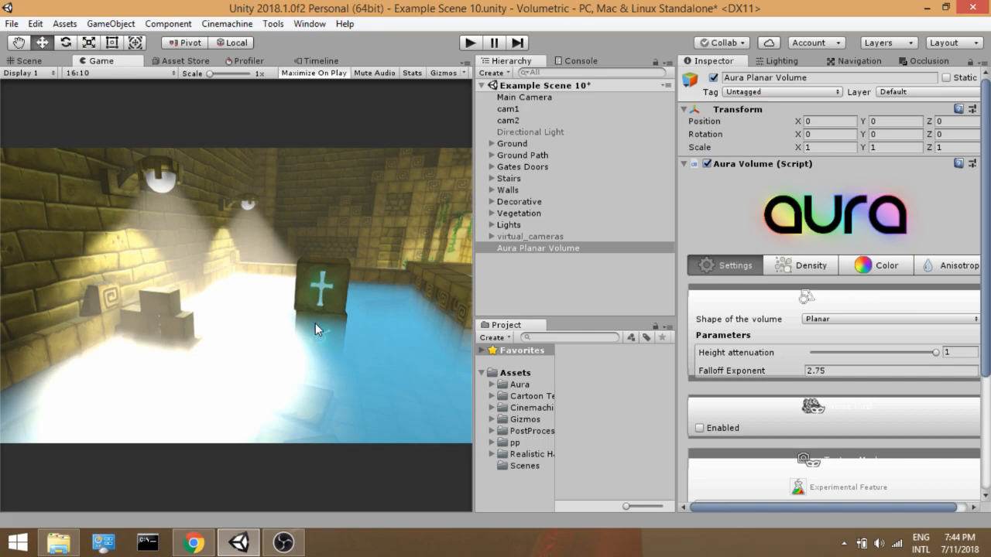
click(872, 121)
text(-2.5)
key(Return)
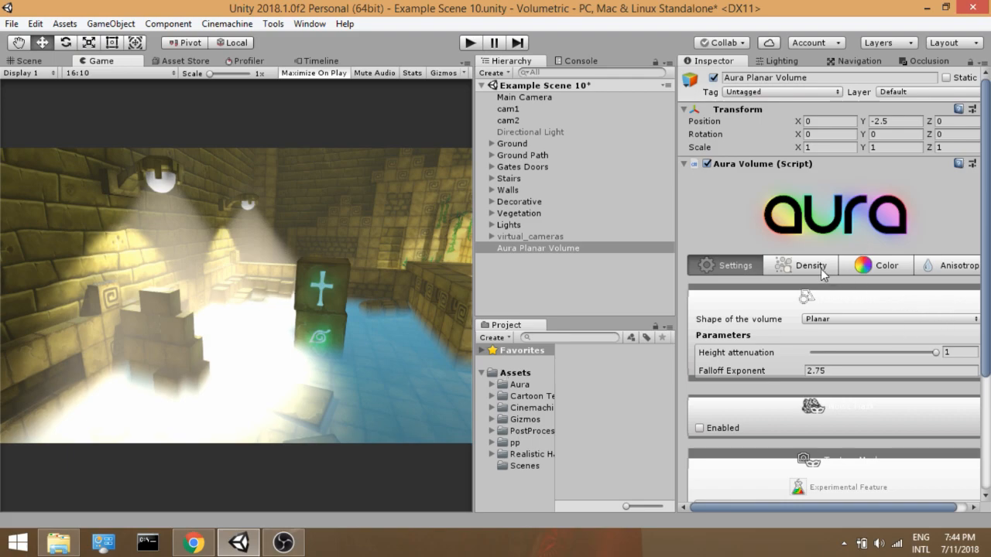
Set the planar volume's height attenuation to 0.5 and its falloff exponent to 1
click(958, 353)
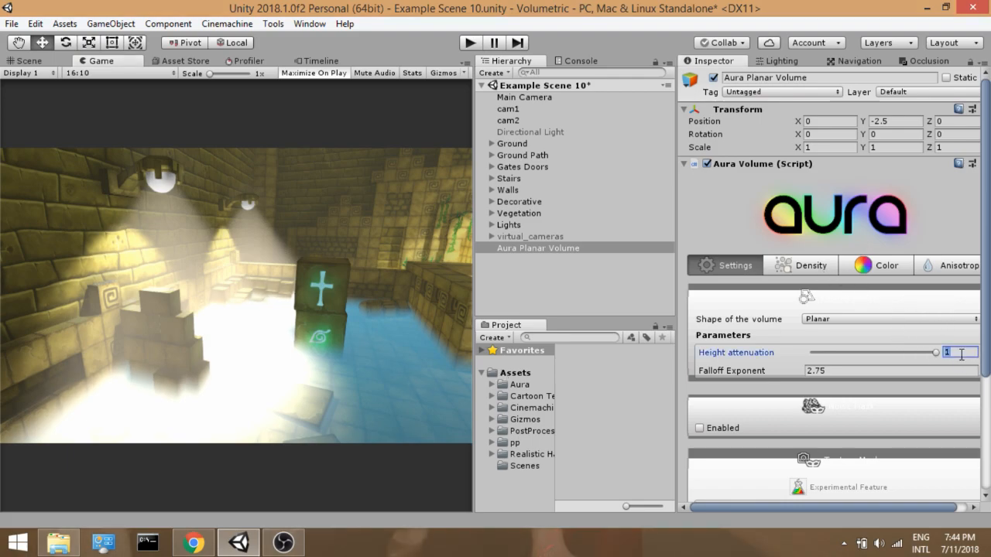
text(.5)
click(876, 369)
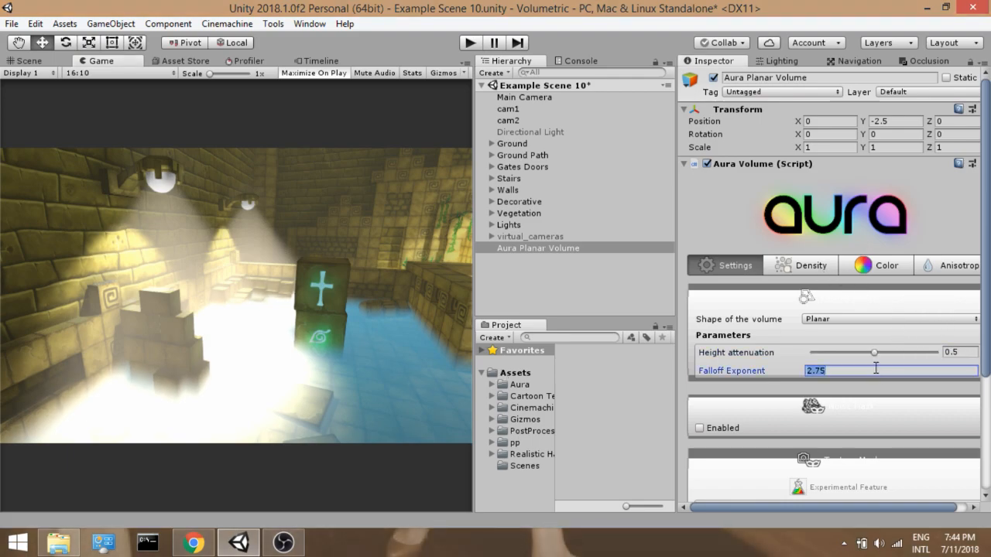
text(1)
Set the planar volume's density strength to 0.25
click(800, 266)
click(849, 360)
text(.25)
click(396, 376)
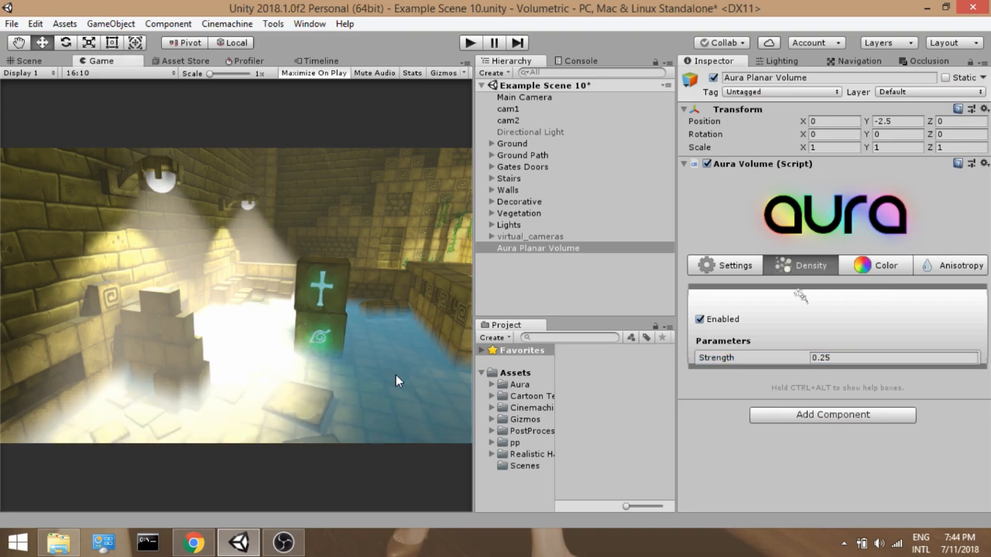
Change the planar volume's injected color from blue to a pale warm cream
click(879, 267)
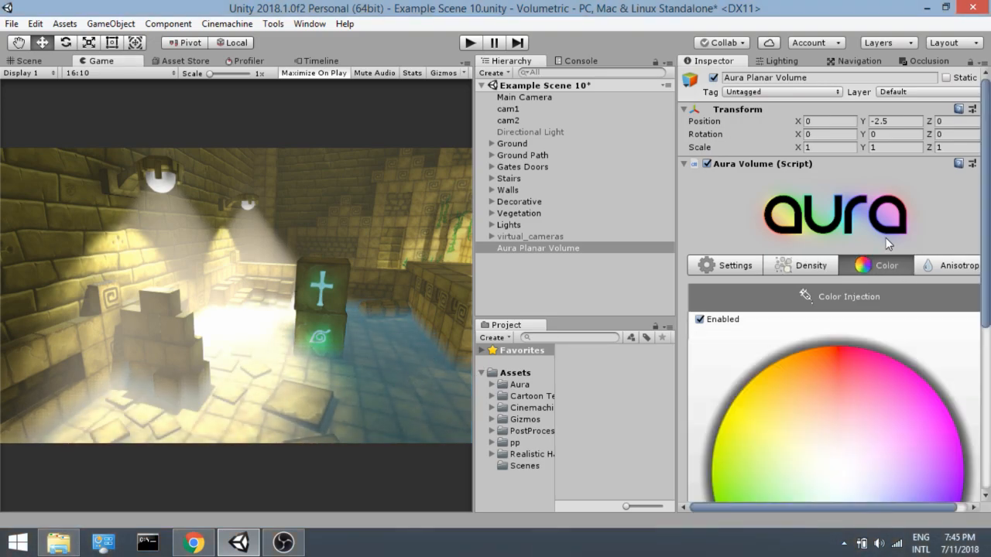
scroll(875, 263, down, 5)
drag(884, 415, 818, 273)
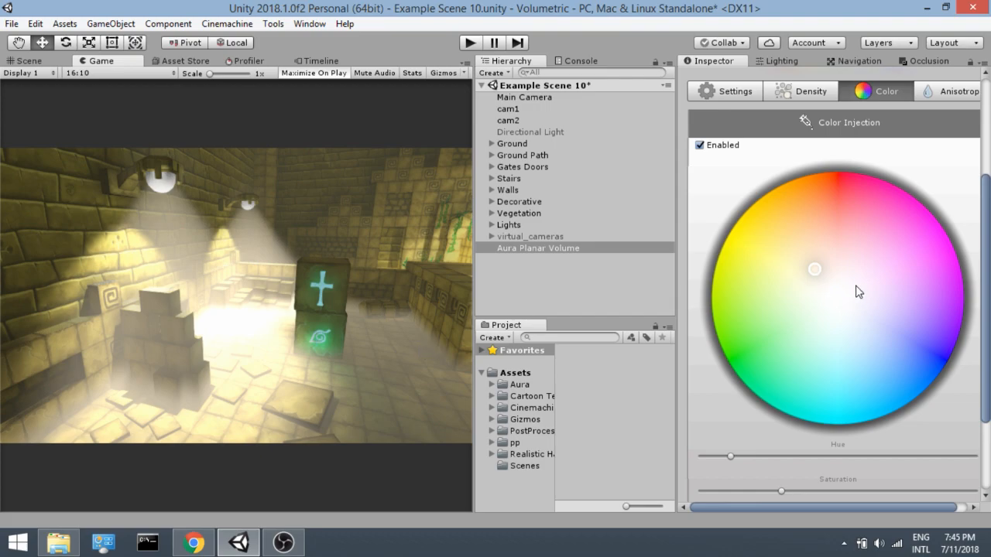
drag(821, 274, 820, 267)
drag(821, 267, 825, 256)
drag(822, 258, 807, 261)
drag(799, 265, 797, 272)
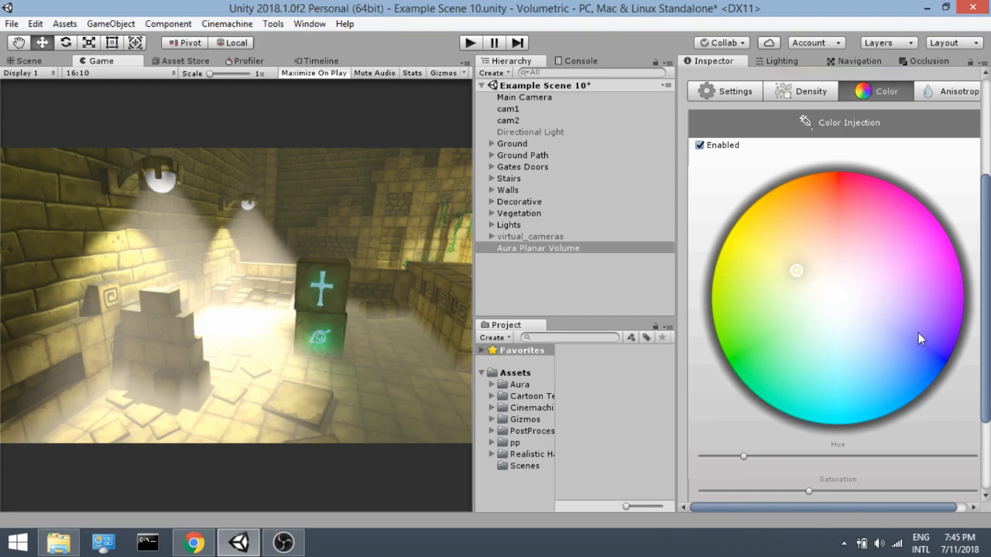
drag(809, 275, 824, 261)
Enable anisotropy on the planar volume with a strength of 1
scroll(921, 280, up, 5)
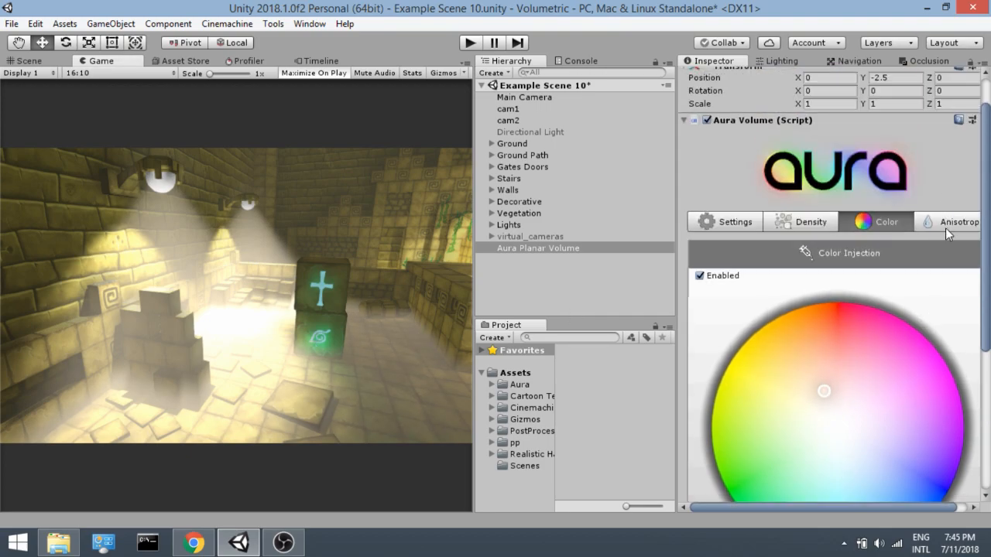
click(945, 227)
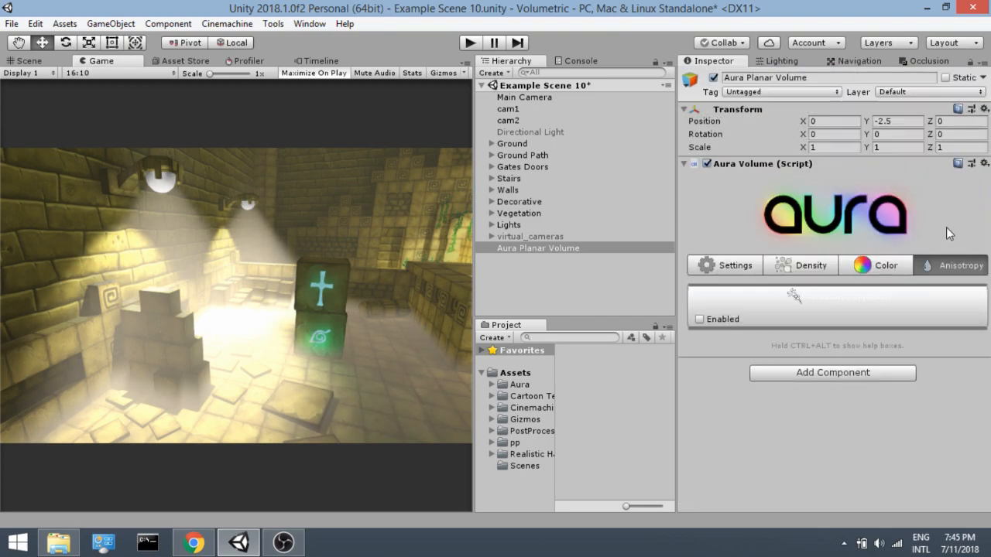
click(701, 319)
click(846, 356)
text(1)
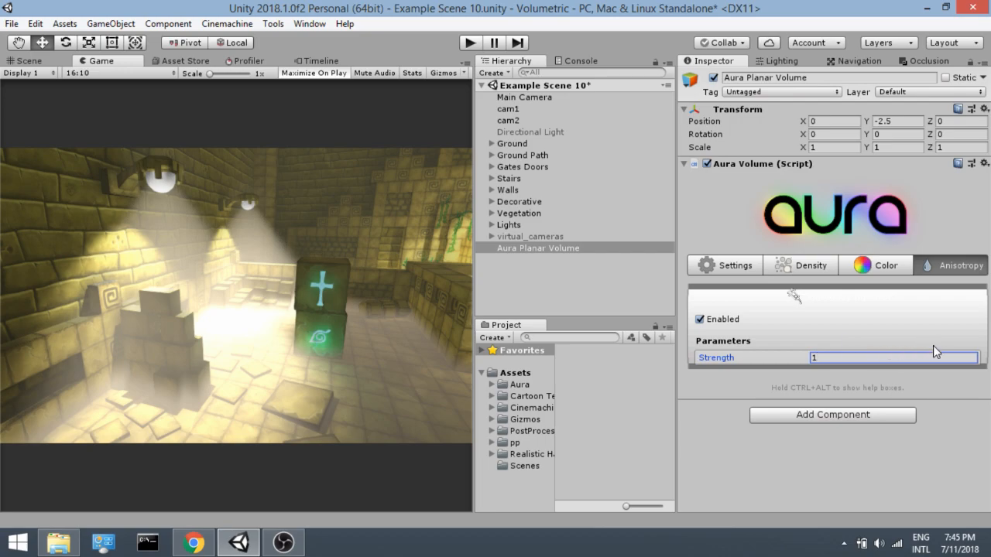
click(326, 356)
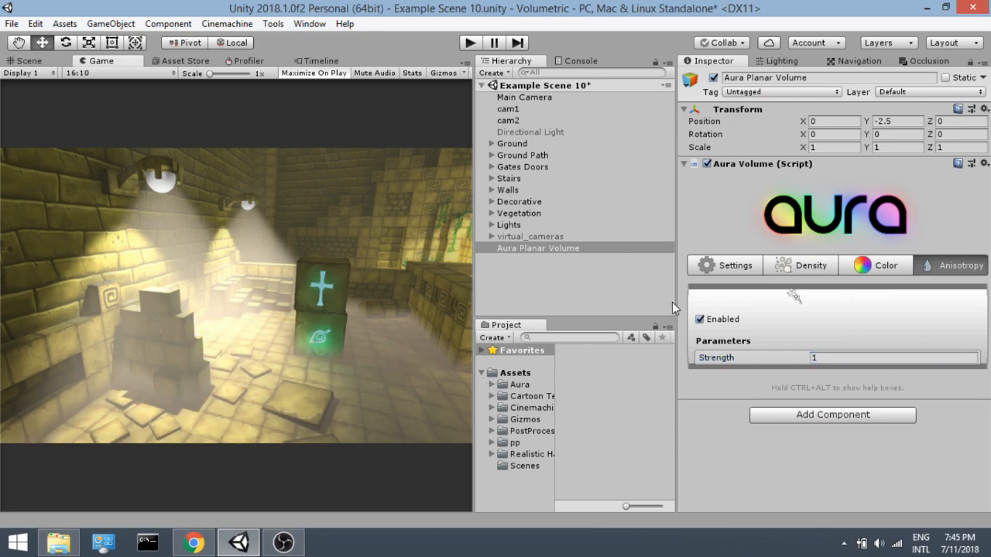
Add an Aura global volume to the scene as a top-level object
click(538, 278)
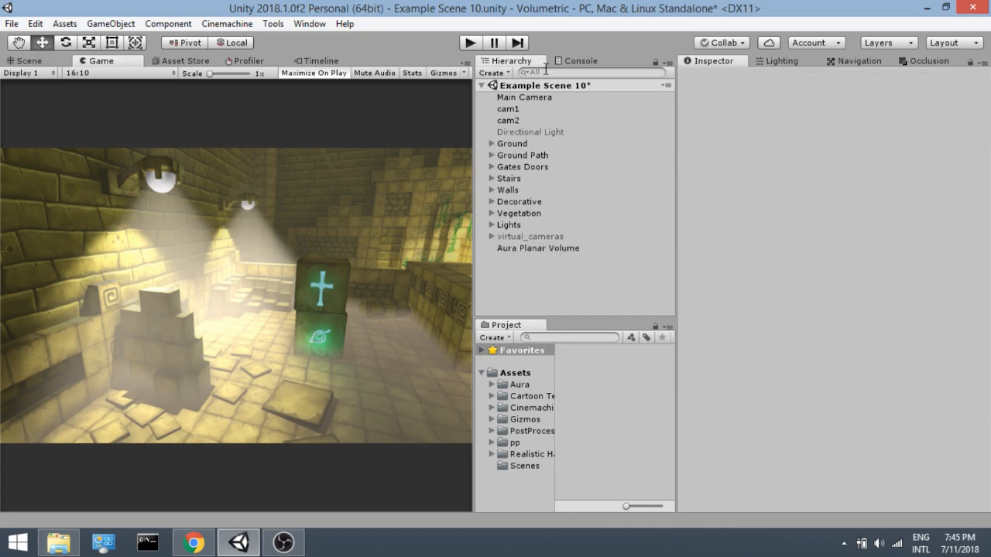
click(500, 73)
mouse_move(512, 88)
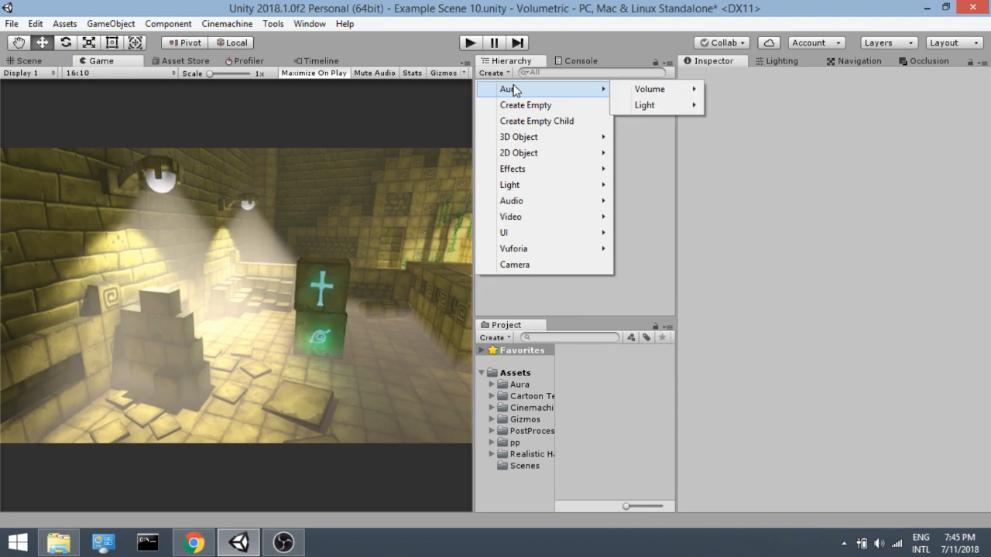
mouse_move(668, 93)
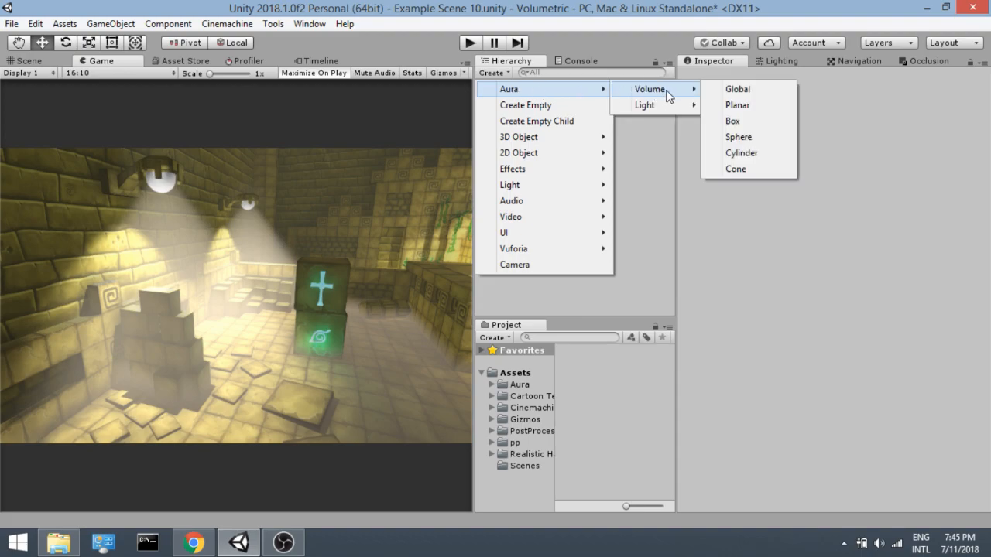
click(755, 89)
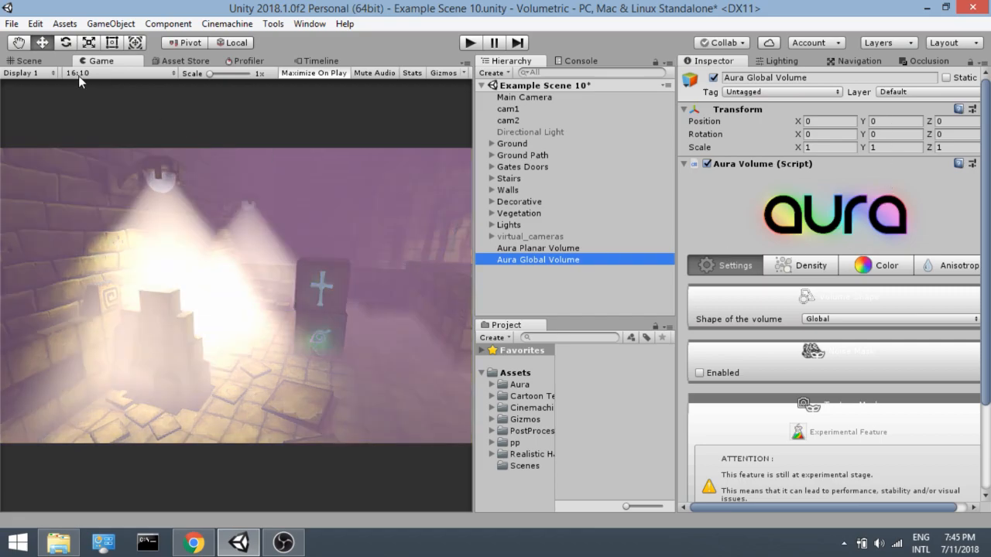
click(223, 283)
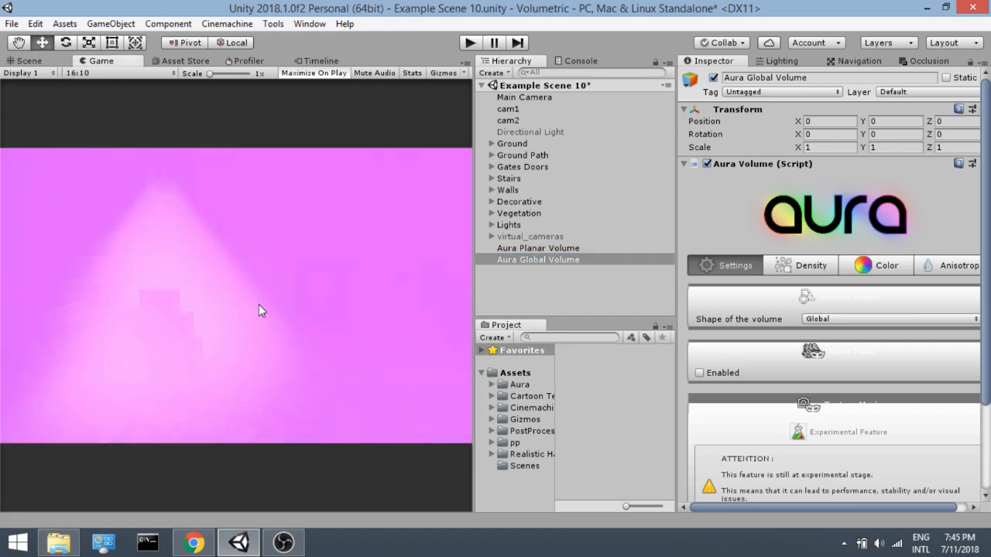
Enable the Noise Mask on the Aura Global Volume and set its speed to 0.2
click(34, 62)
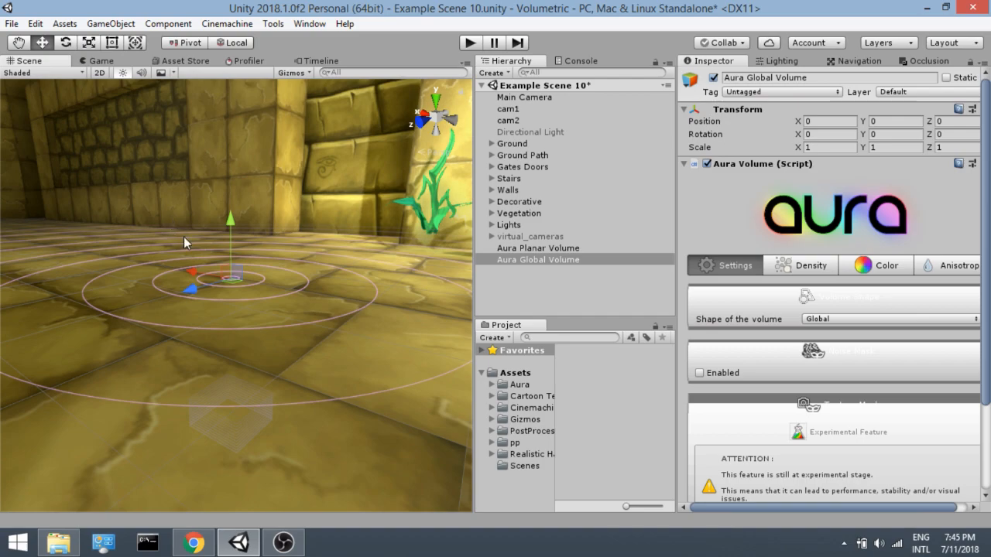
scroll(196, 252, down, 5)
alt+drag(209, 266, 141, 299)
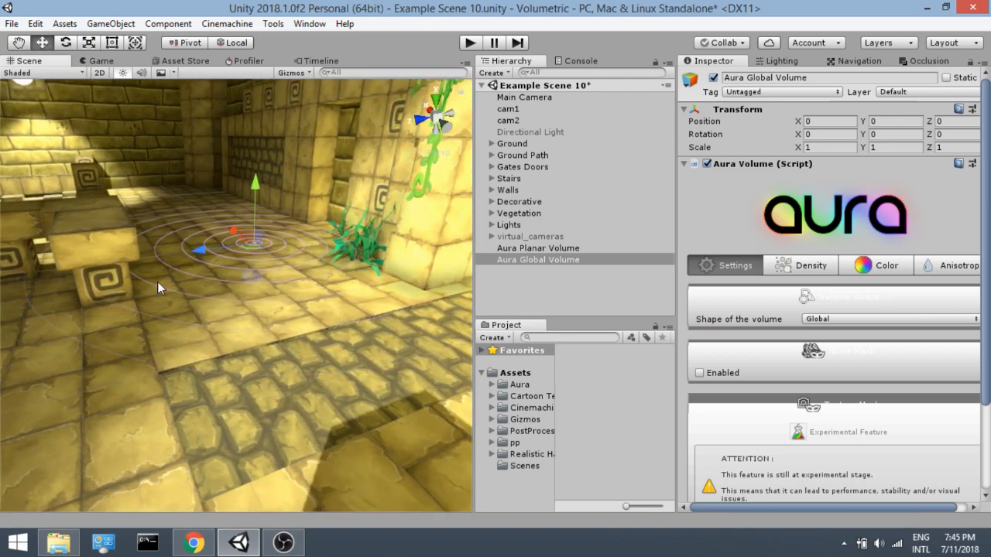
click(102, 62)
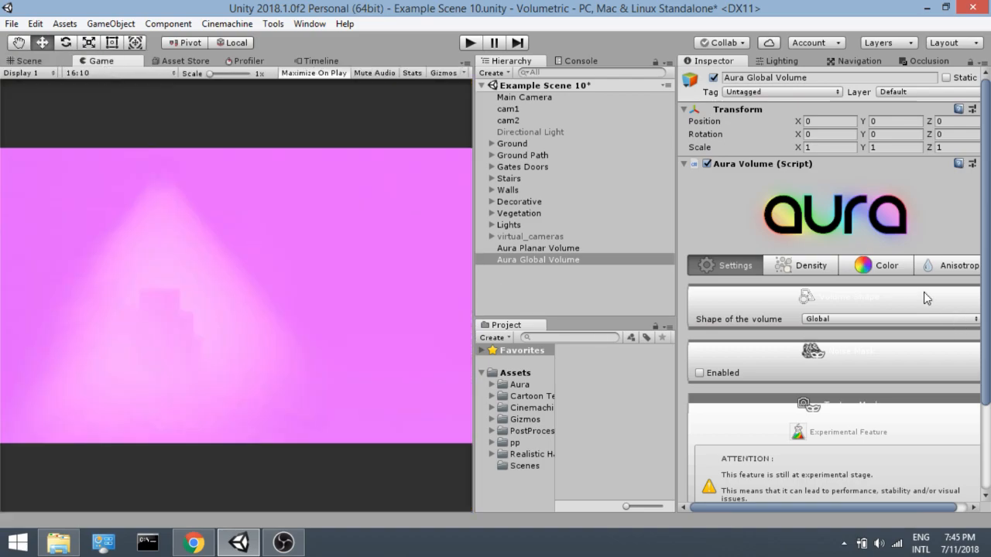
scroll(877, 314, down, 2)
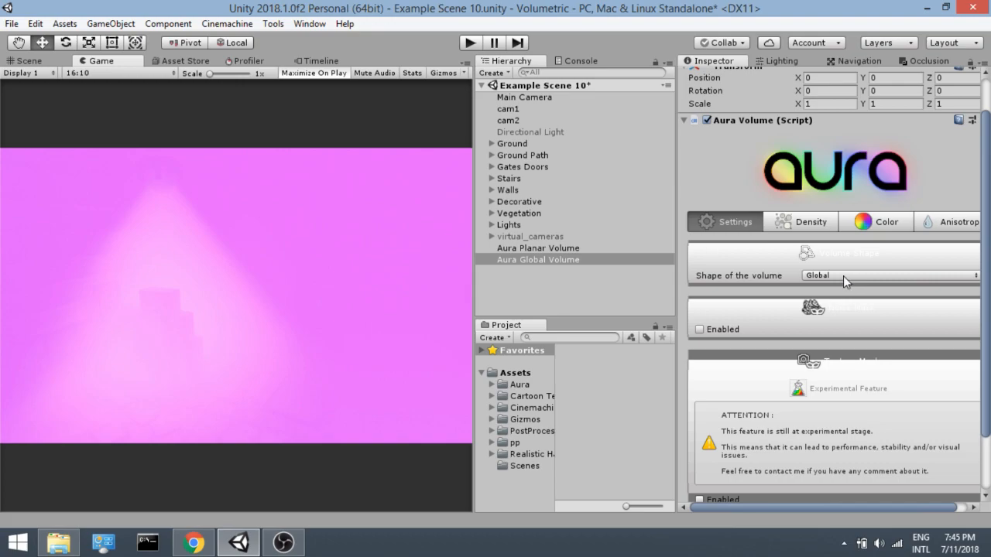
click(700, 329)
scroll(849, 329, down, 2)
click(849, 329)
text(0.2)
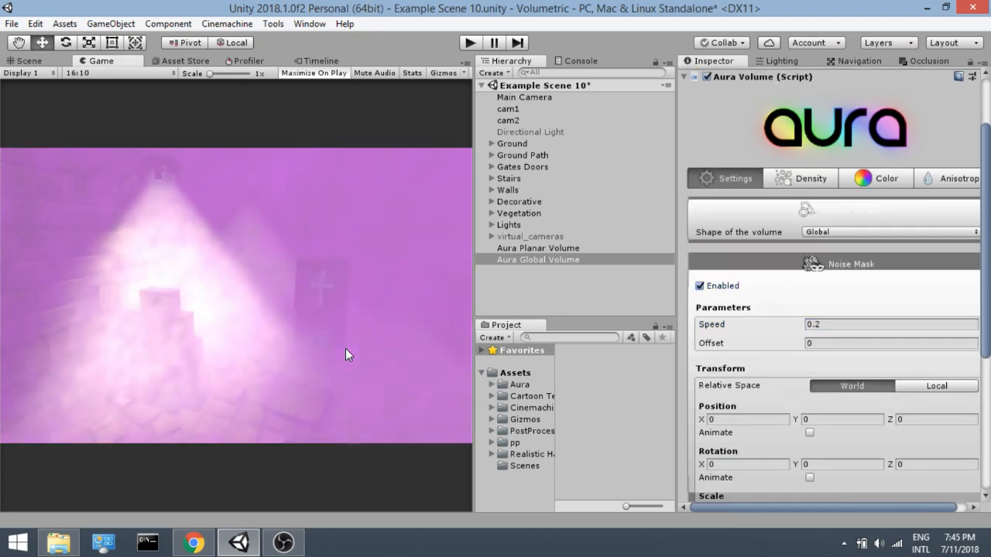
Set the global volume's density strength to 0.1, with a lower noise mask threshold of 0.6 and a contrast of 100
click(821, 179)
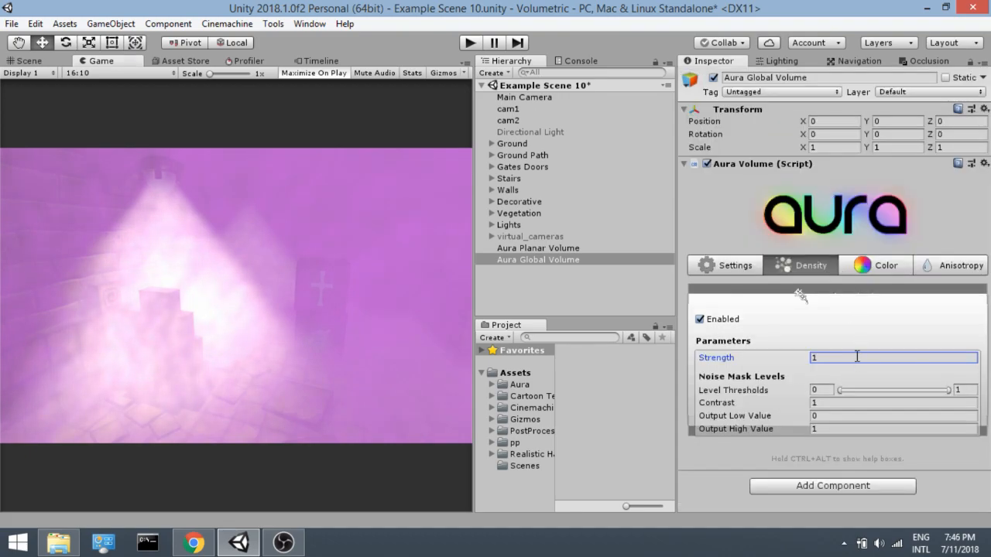
text(0.1)
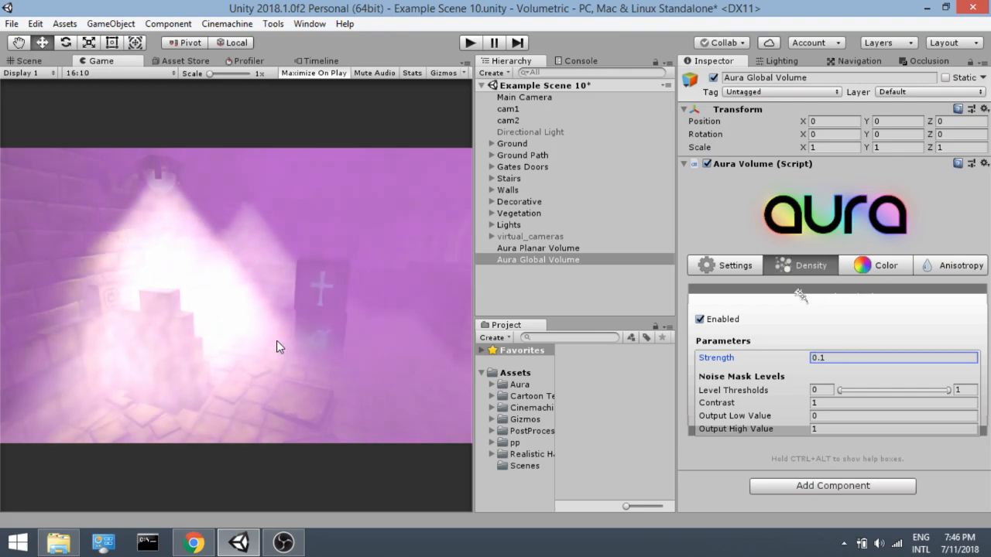
click(824, 390)
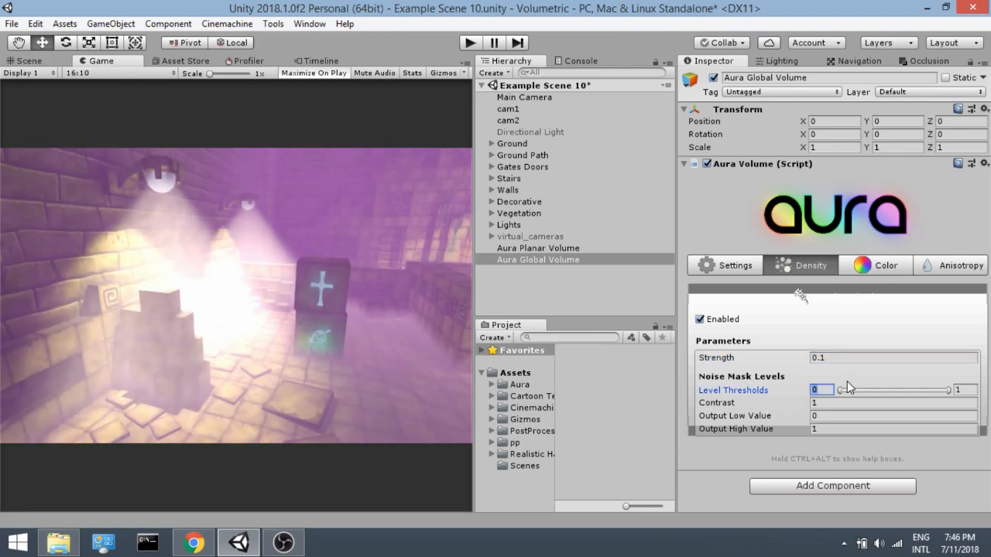
text(0.6)
click(834, 403)
text(100)
key(Return)
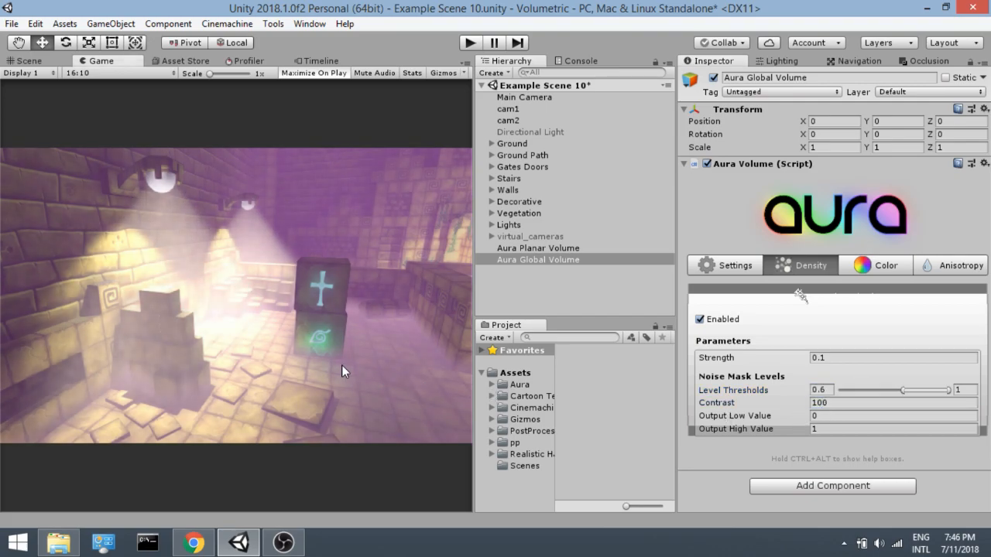
Change the global volume's injected color to a pale warm yellow
click(866, 271)
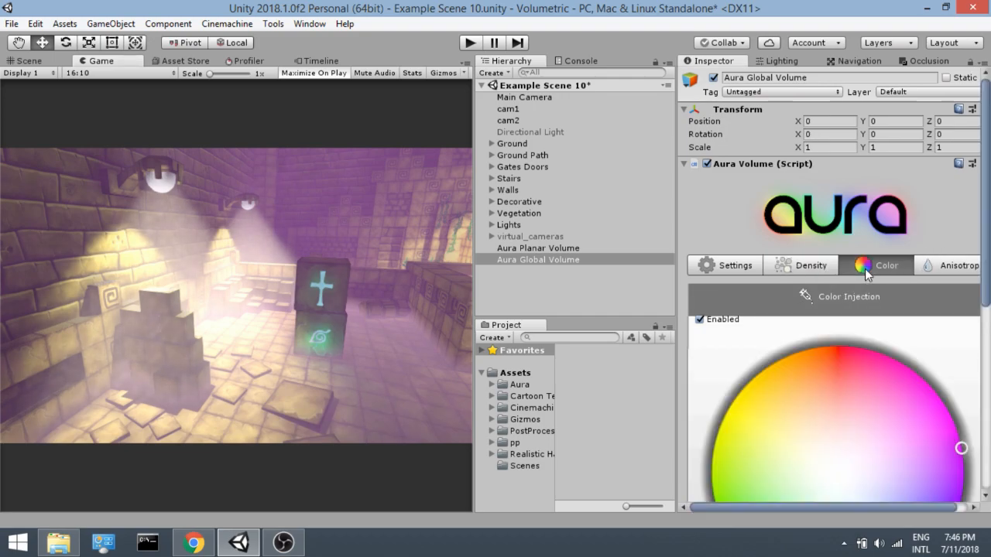
scroll(864, 274, down, 5)
scroll(841, 264, down, 2)
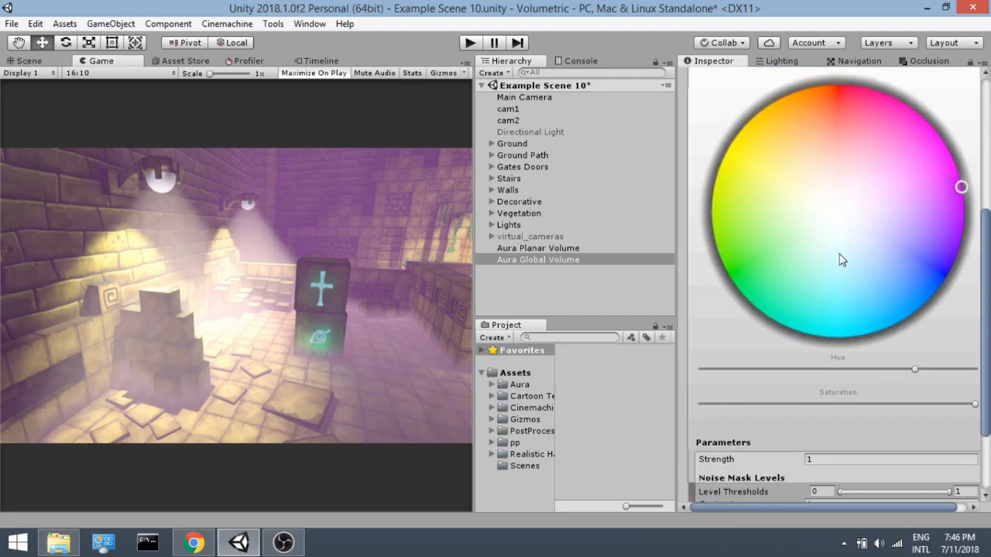
scroll(843, 261, up, 1)
mouse_move(960, 232)
mouse_down()
mouse_move(883, 249)
mouse_move(828, 207)
mouse_move(807, 227)
mouse_move(810, 219)
mouse_up()
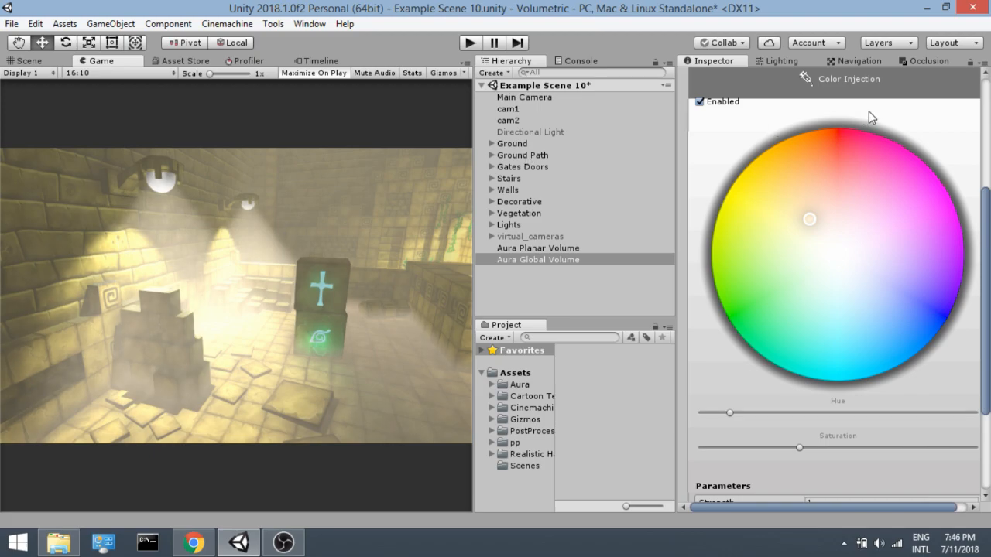
scroll(869, 259, up, 5)
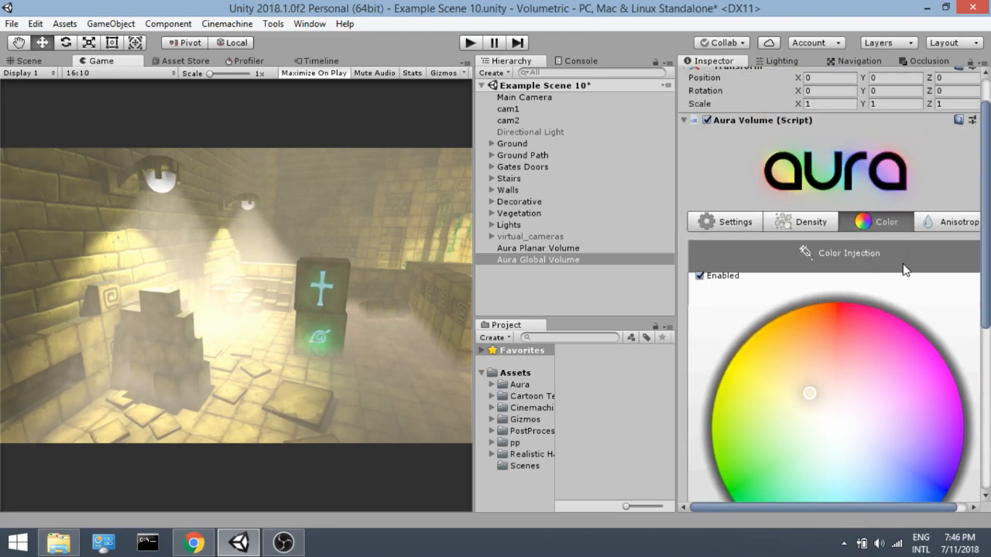
Set the global volume's color injection strength to 0.5 and its lower noise mask threshold to 0.5
scroll(905, 271, down, 6)
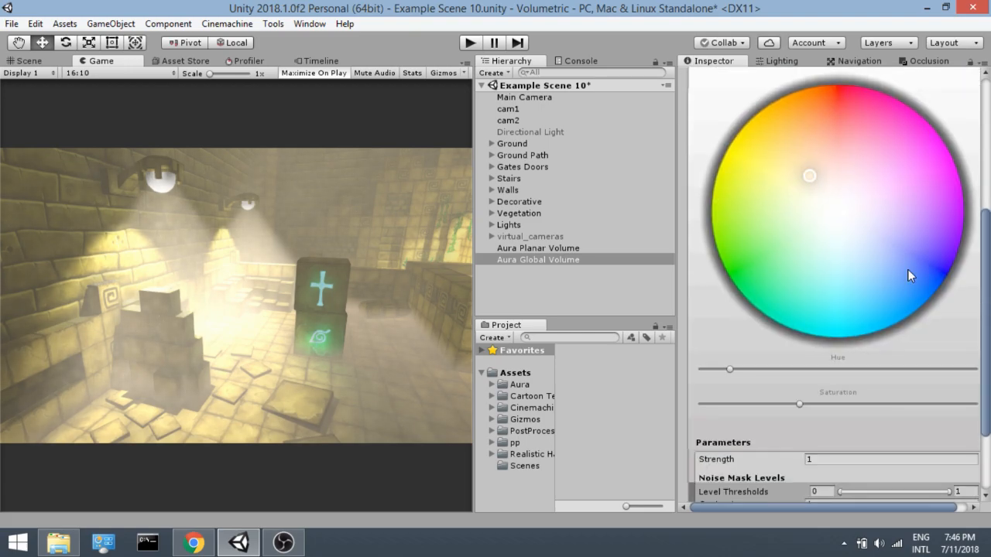
scroll(908, 269, down, 1)
click(837, 416)
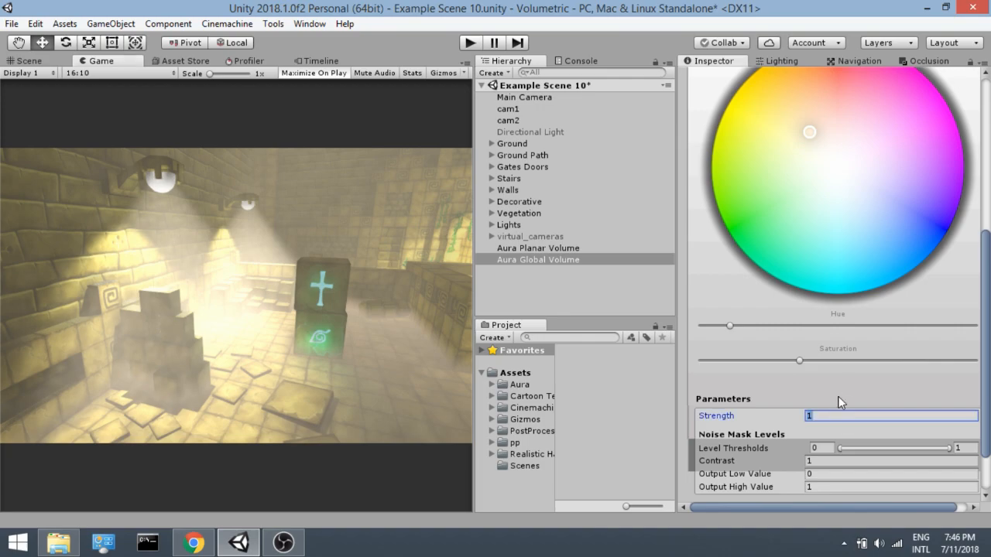
scroll(853, 356, down, 2)
text(.5)
key(Return)
click(822, 385)
text(.5)
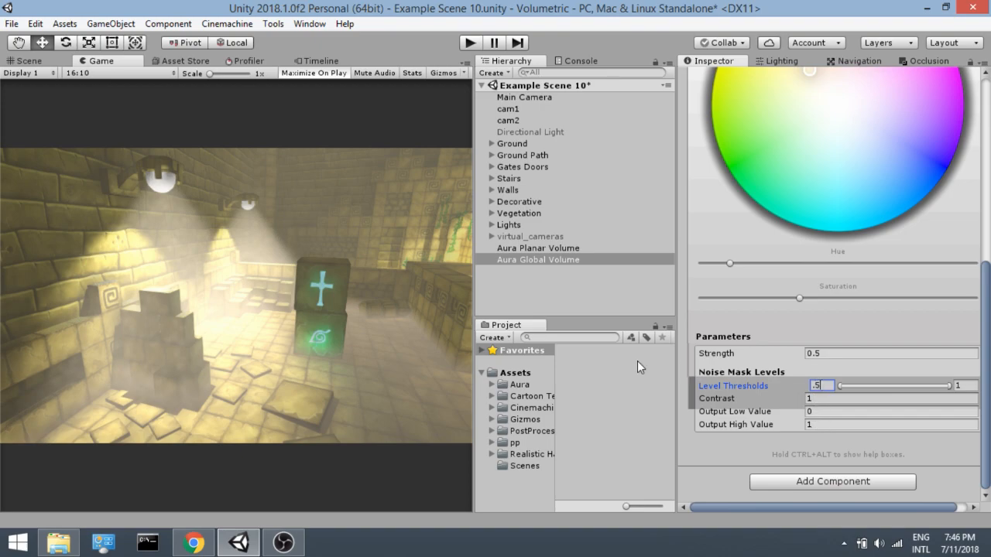
click(476, 312)
click(440, 312)
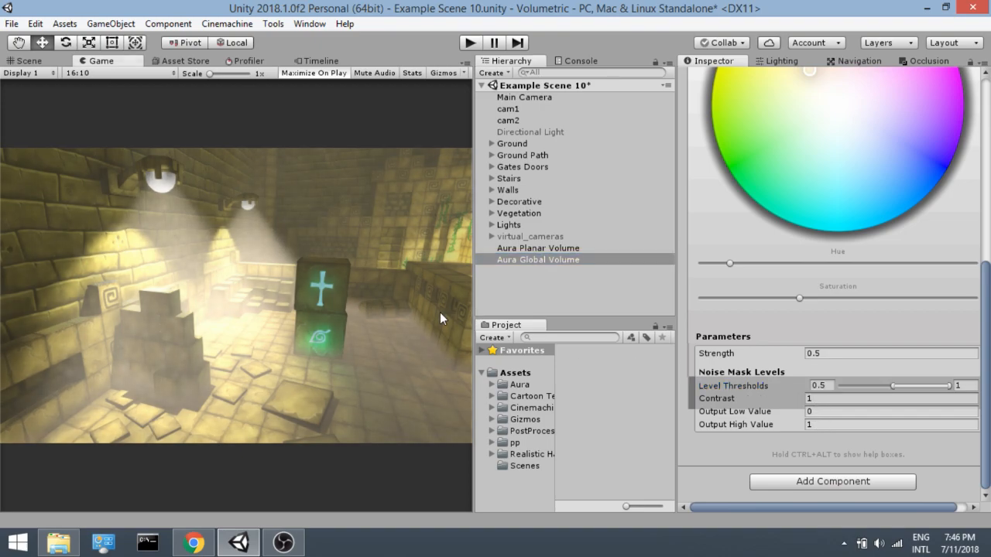
Enable anisotropy injection on the global volume with a strength of 1 and a lower noise mask threshold of 0.5
scroll(839, 317, up, 6)
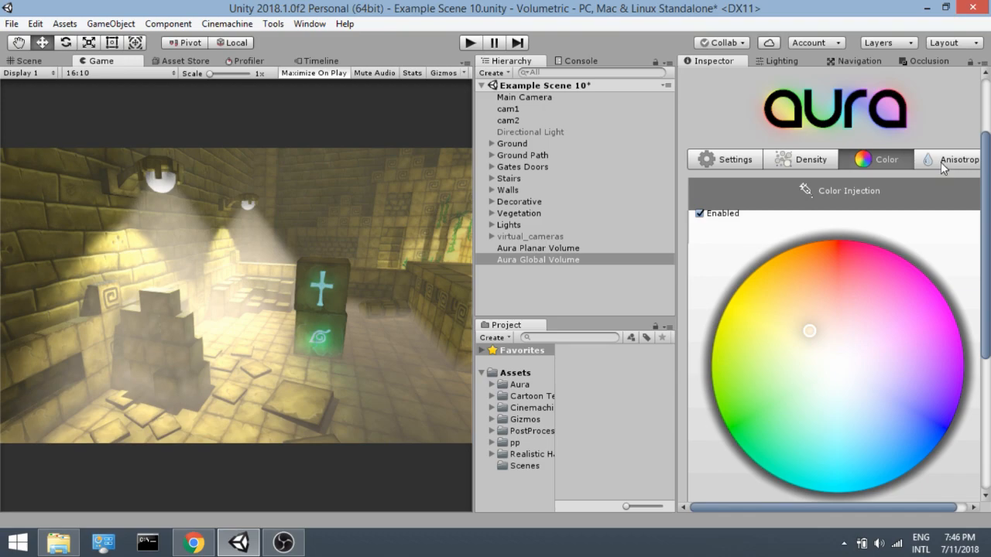
click(943, 162)
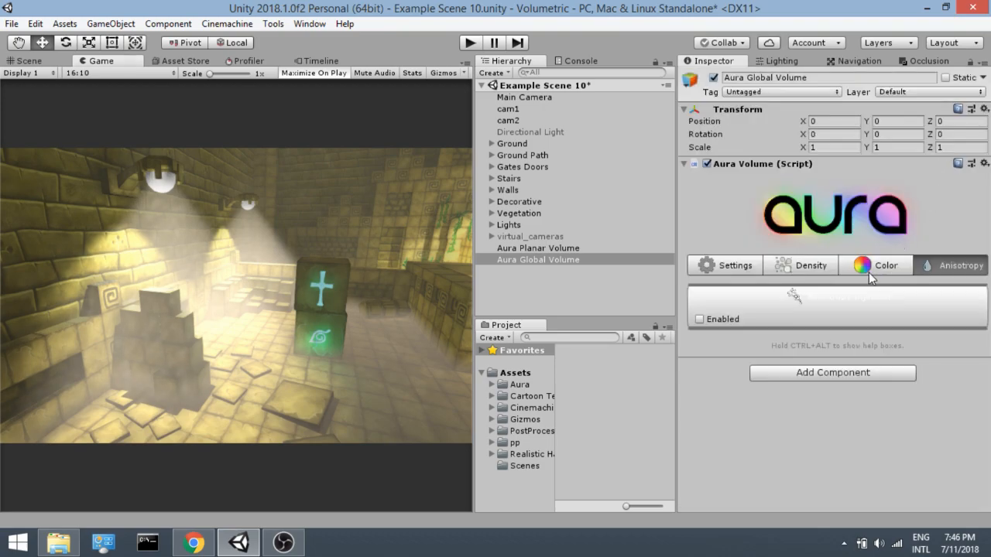
click(698, 319)
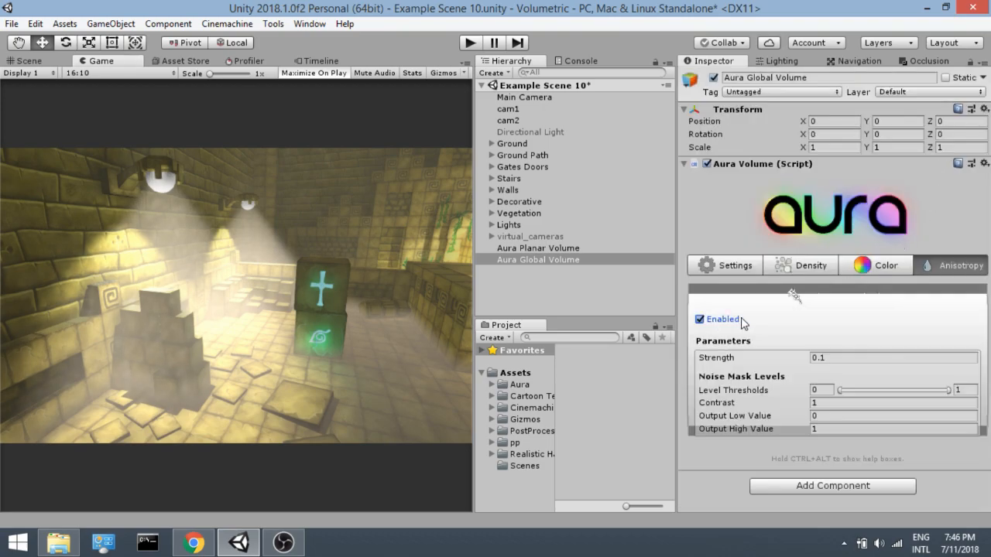
click(836, 358)
text(1)
click(822, 389)
text(0.5)
key(Return)
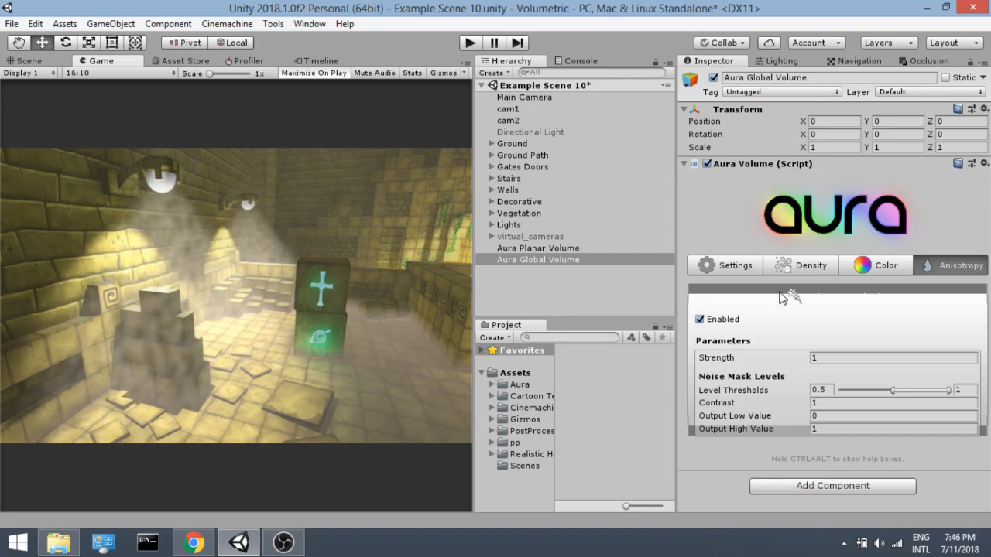
Reduce the global volume's density injection strength to 0.08
click(829, 267)
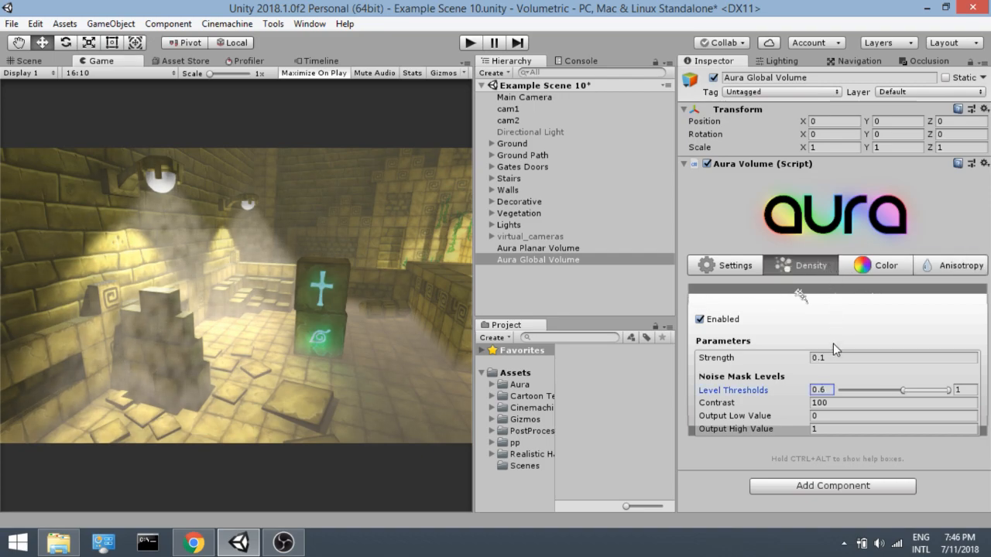
click(825, 357)
text(0.08)
click(367, 339)
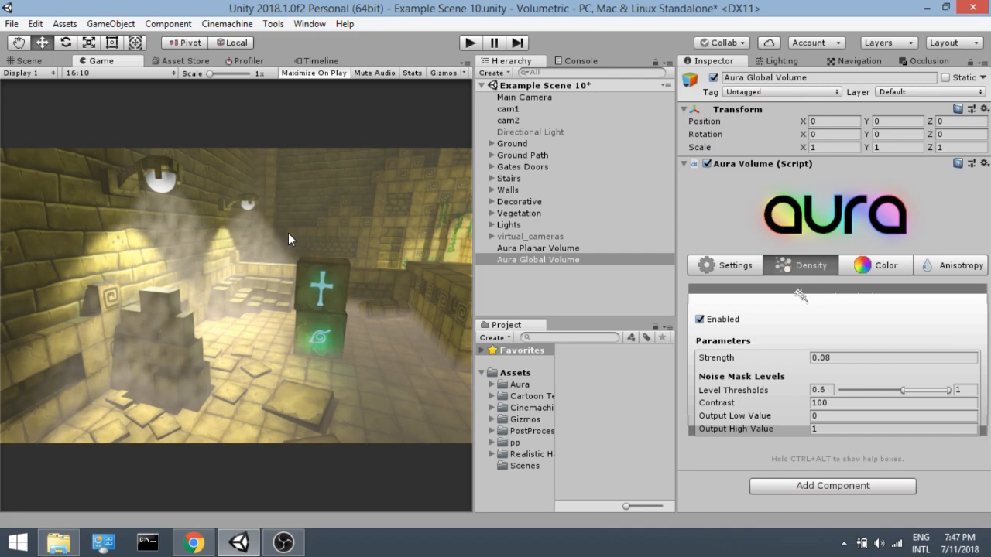
Disable and re-enable the global volume's Aura Volume component to compare the fog, then deselect the volume
click(706, 164)
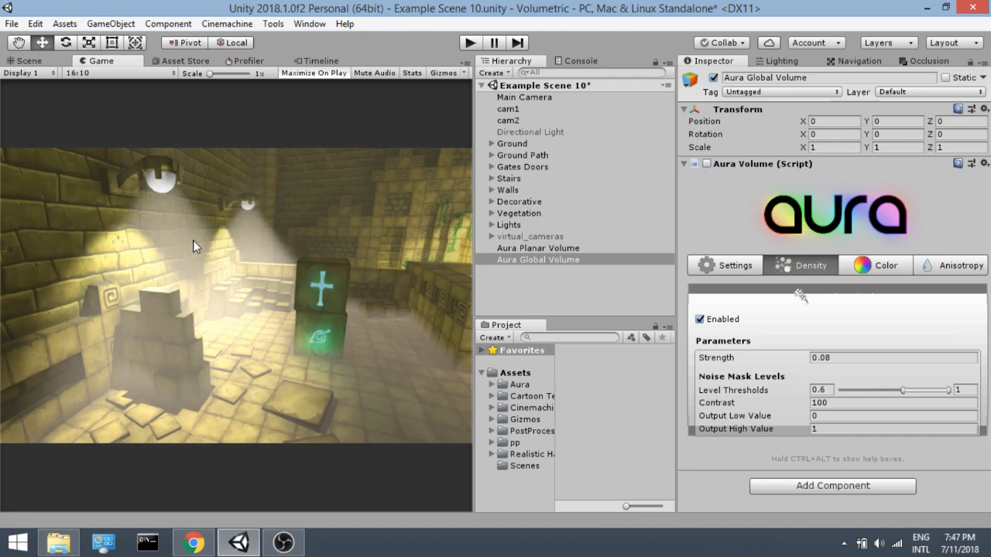
click(713, 166)
click(708, 168)
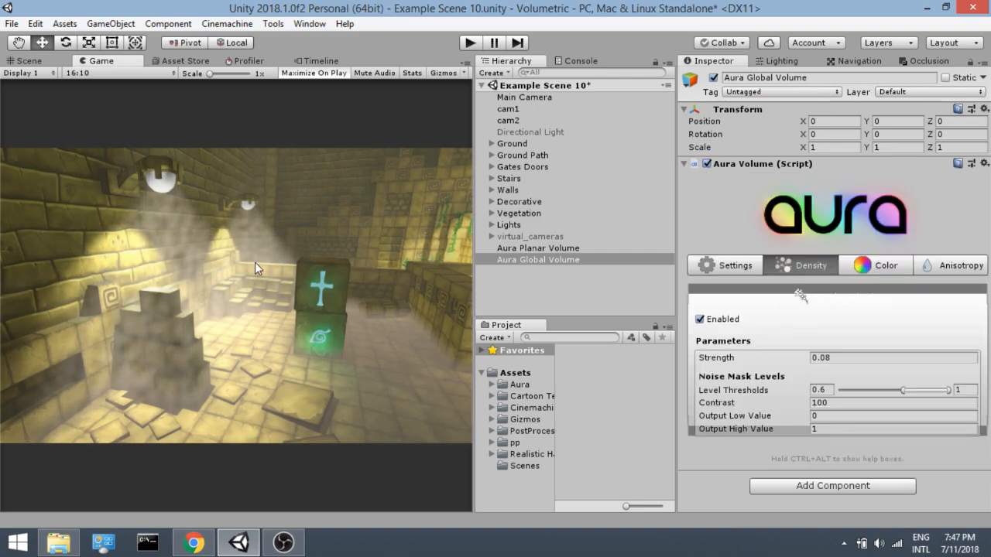
click(491, 271)
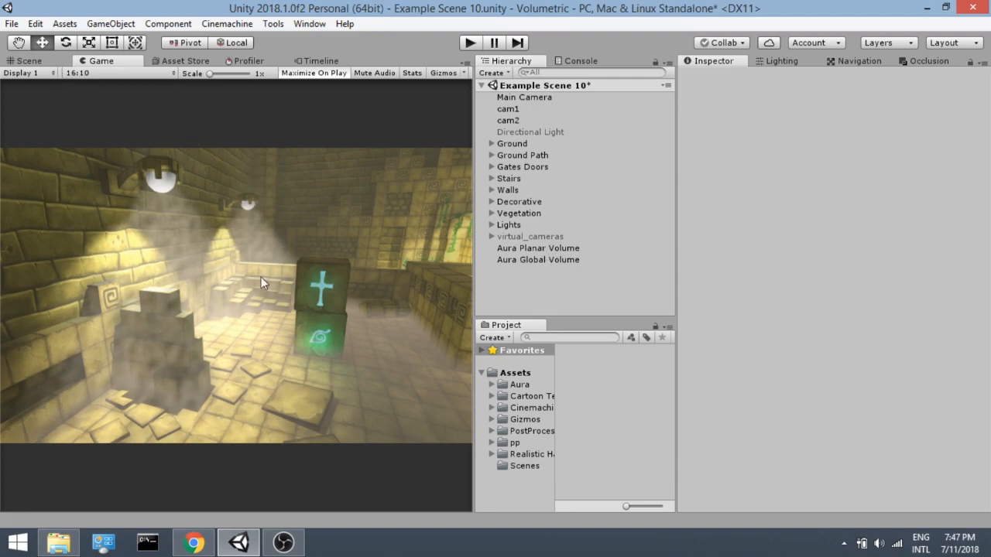
Copy the transform values from cam2 onto the Main Camera to switch the game view to the second angle
click(24, 60)
alt+drag(152, 185, 203, 220)
right_drag(203, 220, 555, 268)
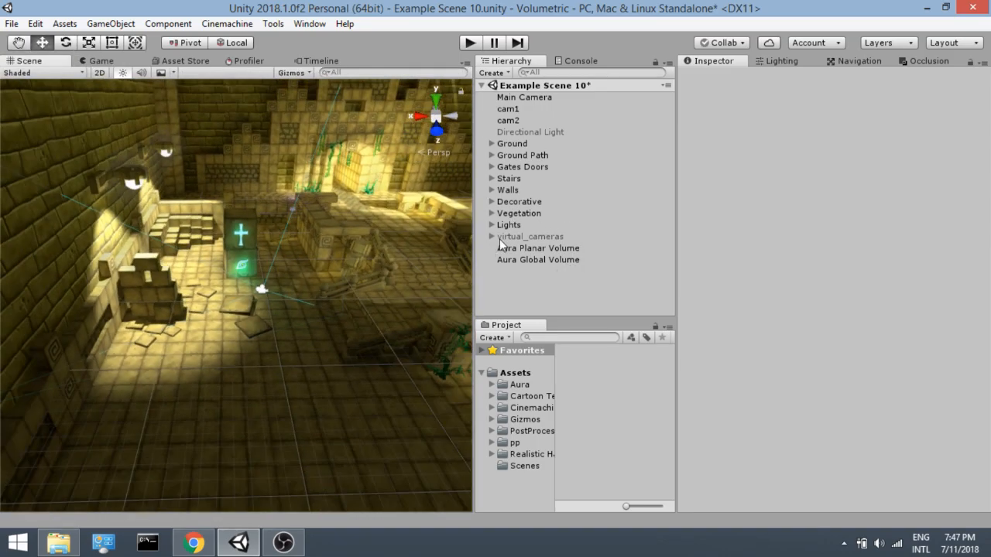
click(105, 60)
click(539, 122)
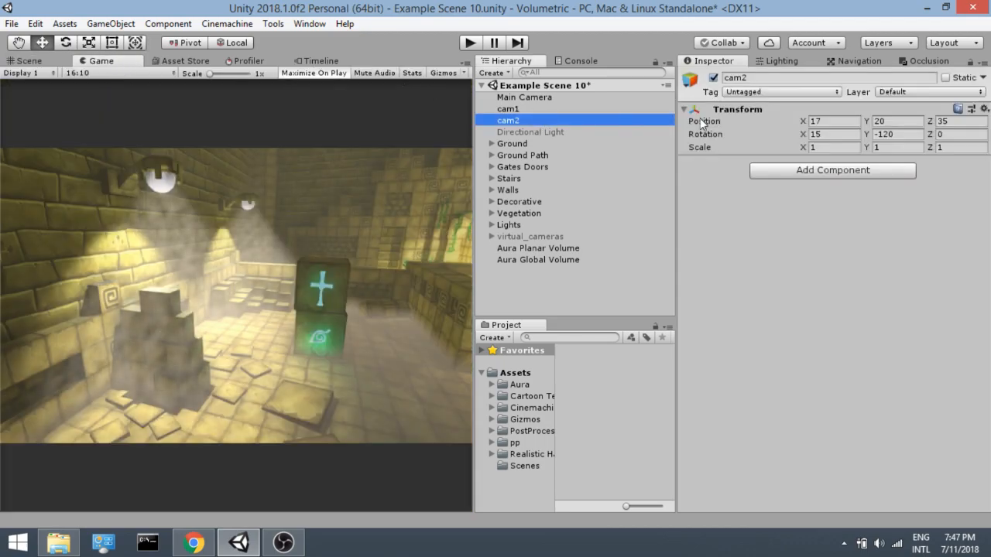
click(983, 109)
click(881, 179)
click(588, 98)
click(974, 109)
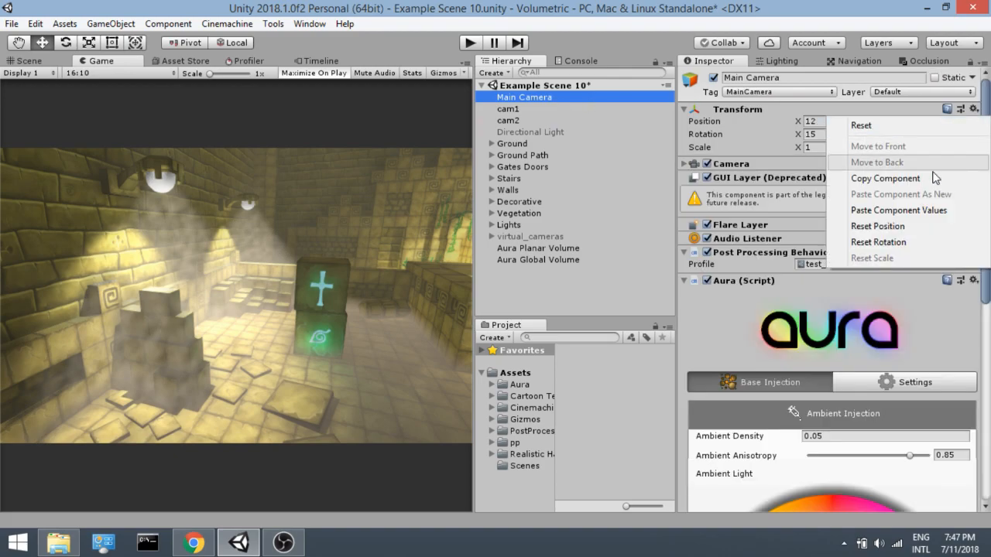
click(917, 210)
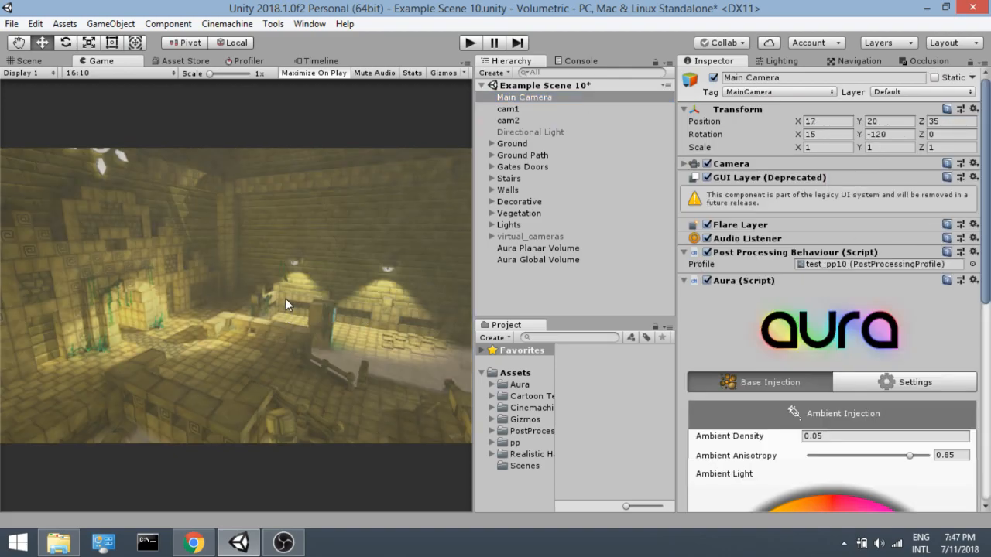
Add an Aura Light component to all six area lights in the Lights group
click(491, 224)
click(522, 237)
shift+click(540, 295)
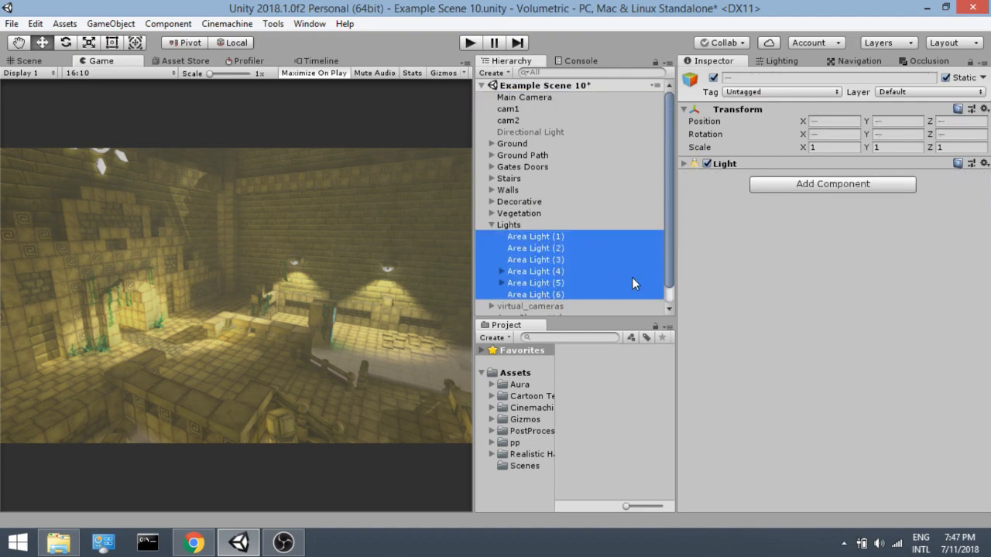
click(807, 190)
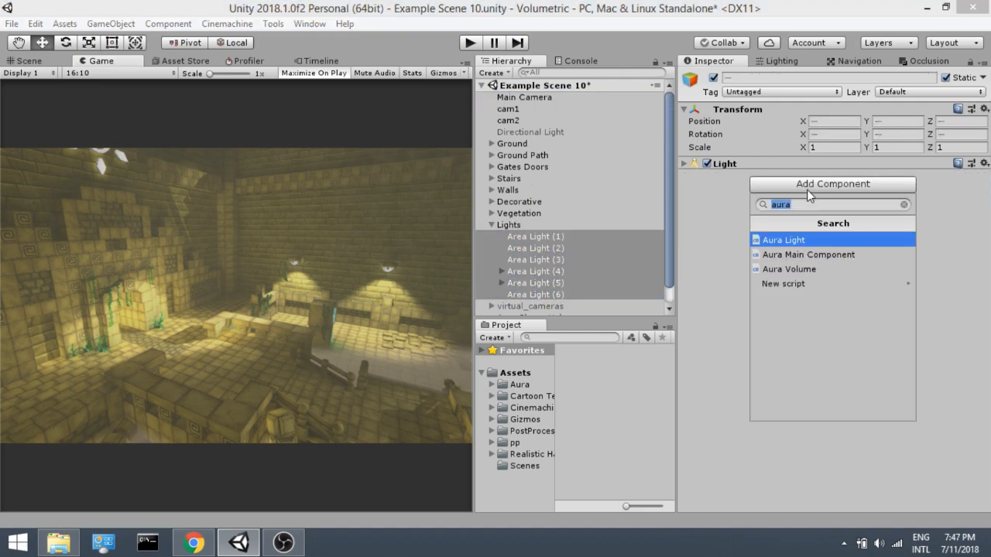
text(aura lig)
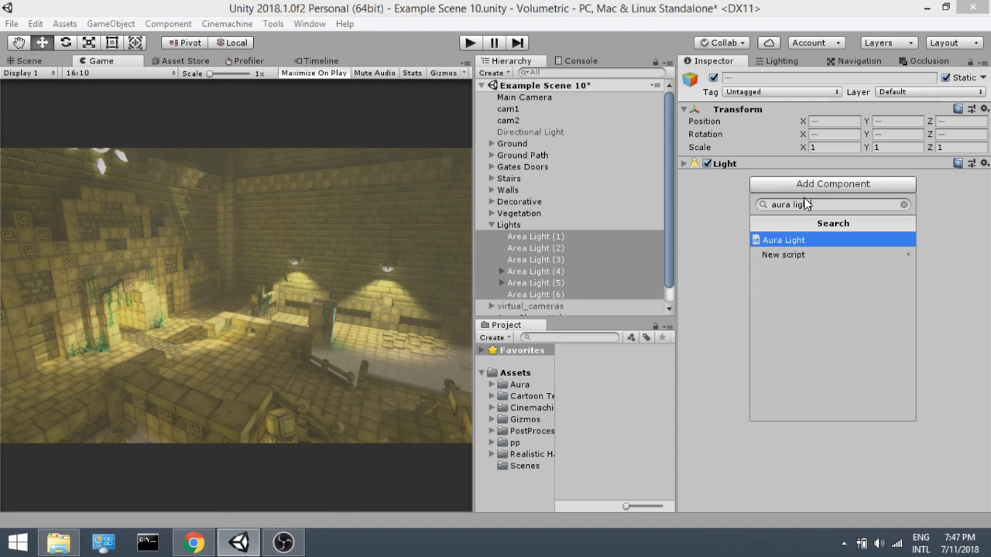
key(Return)
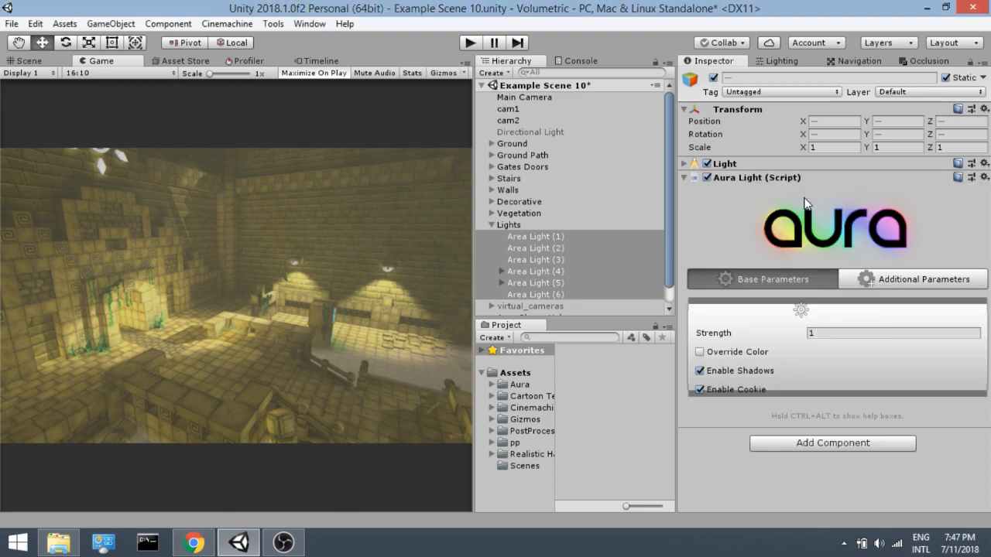
Set the area lights' Aura strength to 3.5 and override their color with a pale peach tint
click(827, 332)
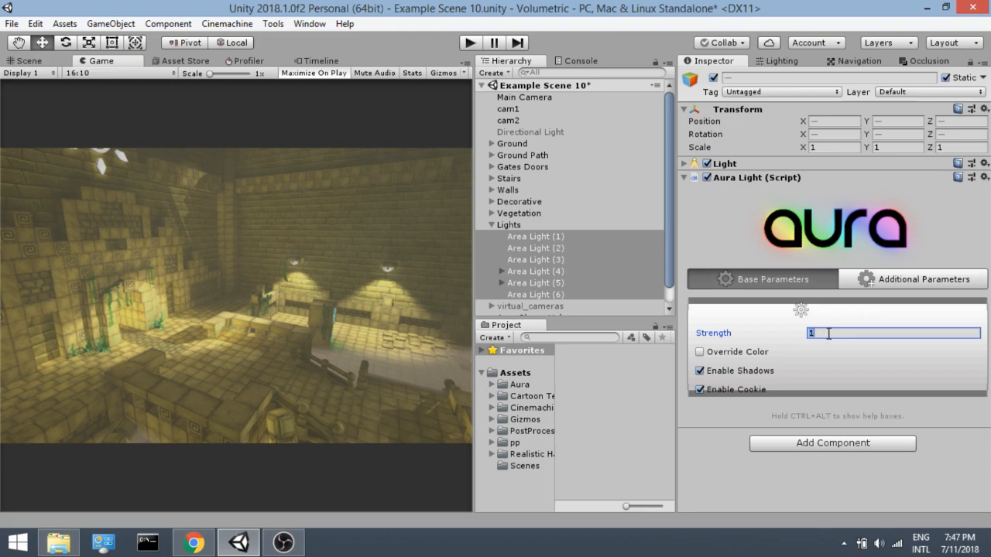
text(3.5)
key(Return)
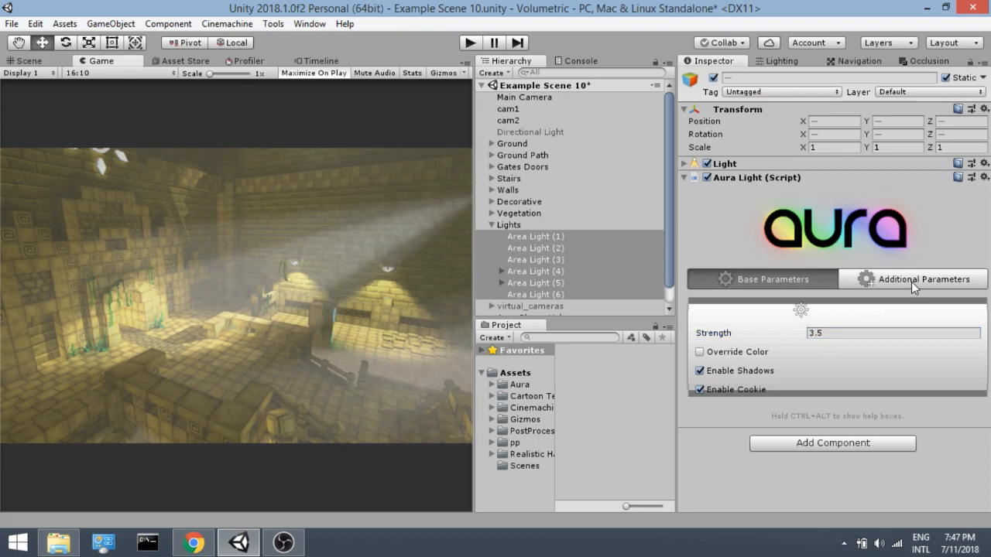
click(700, 351)
scroll(743, 325, down, 3)
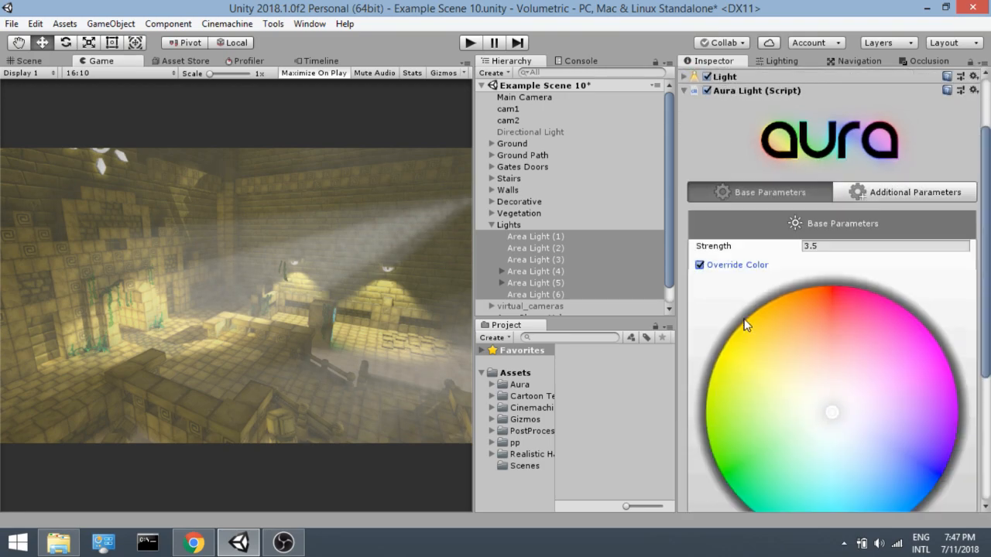
scroll(744, 325, down, 3)
drag(794, 290, 814, 289)
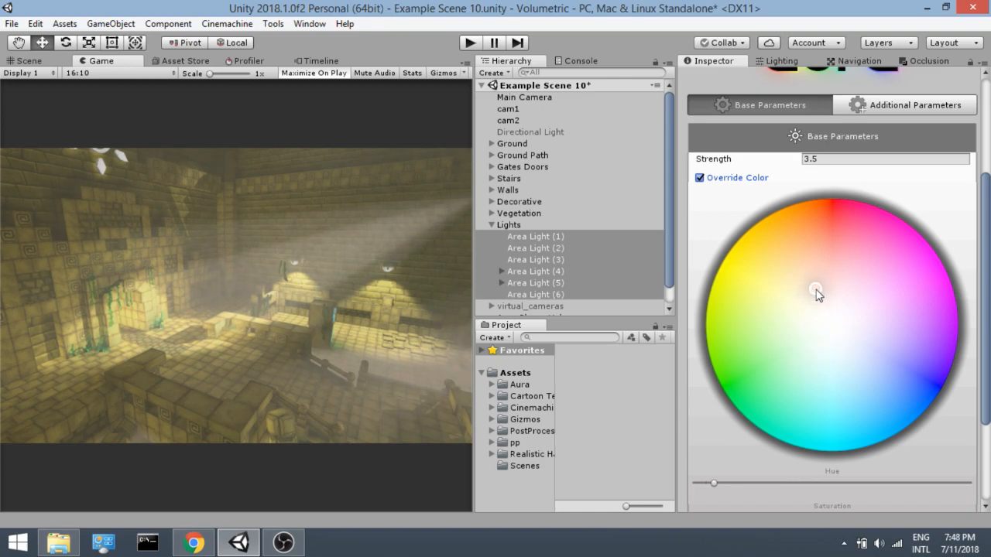
Set the distance attenuation exponent of all six area lights to 1
click(526, 316)
click(542, 238)
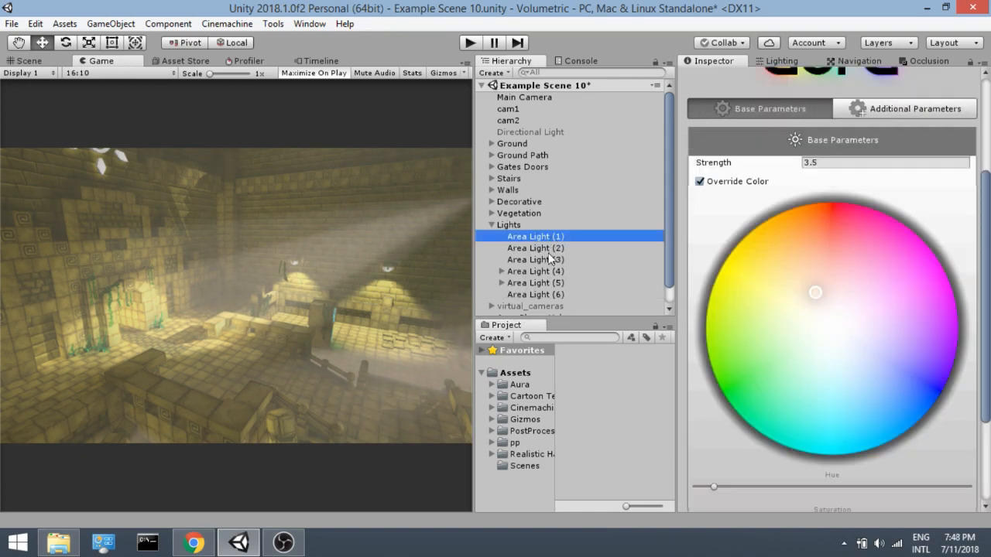
shift+click(548, 292)
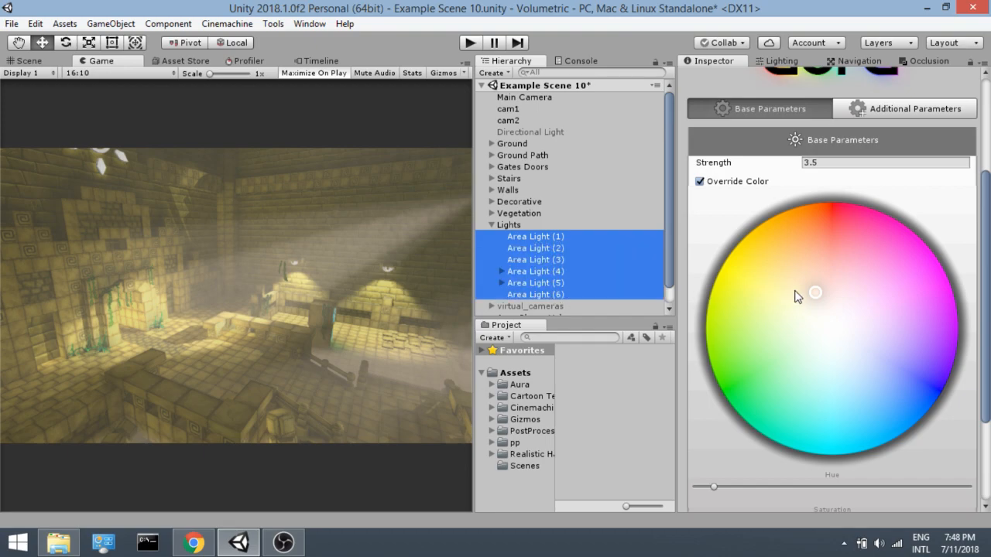
click(287, 308)
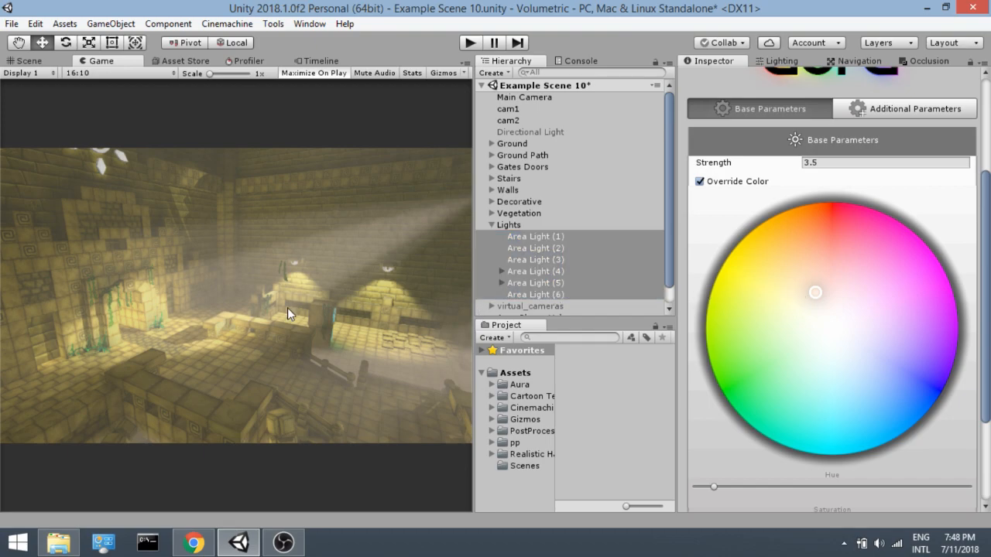
click(885, 110)
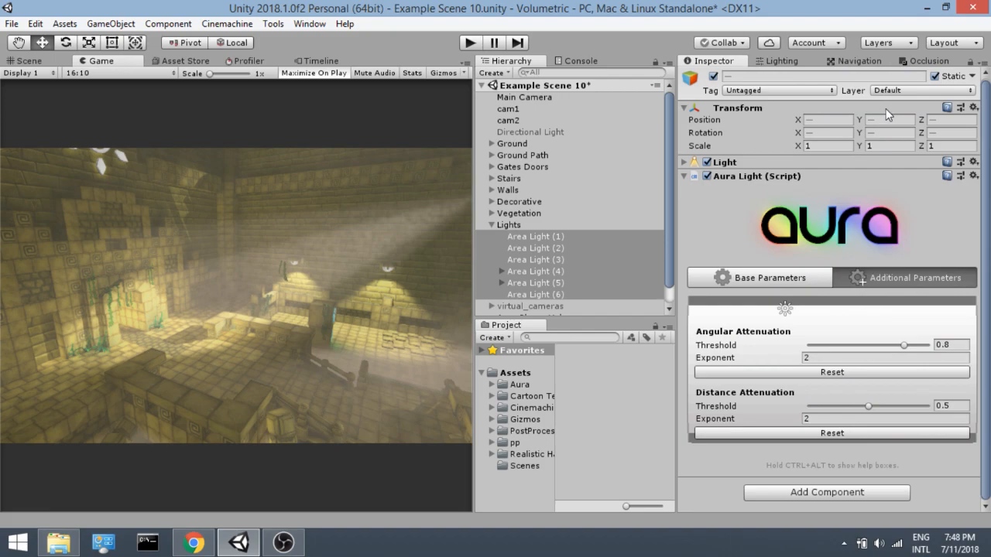
click(956, 345)
click(914, 419)
text(1)
key(Return)
Raise the area lights' Aura strength to 4 and shift their override color to a slightly stronger pale yellow-orange
click(738, 280)
scroll(855, 287, down, 2)
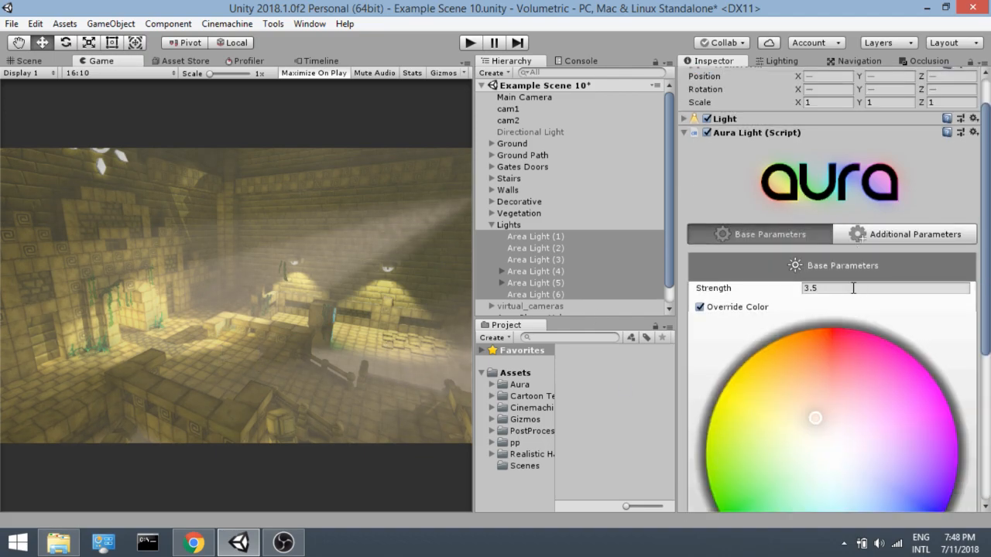
click(853, 288)
text(4)
key(Return)
scroll(811, 288, down, 3)
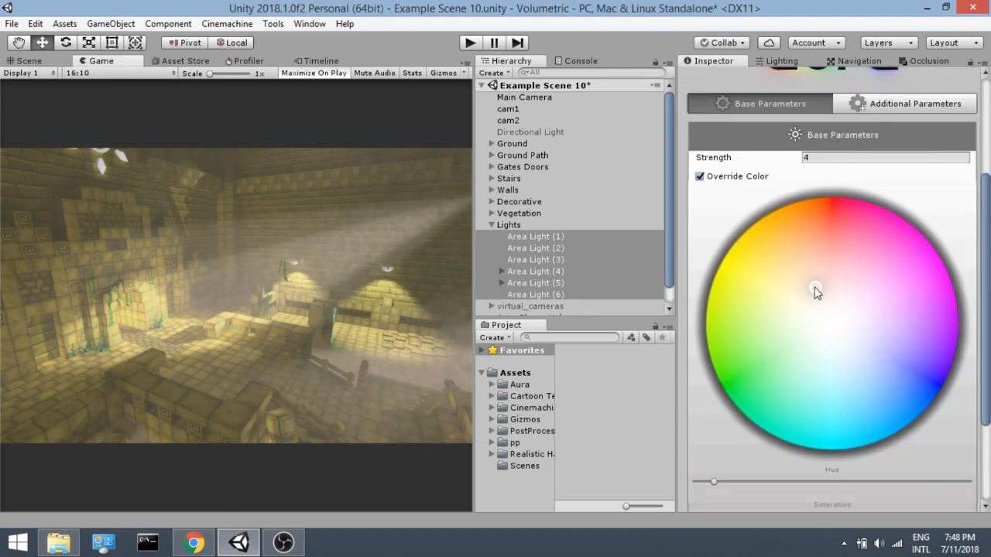
scroll(805, 294, down, 2)
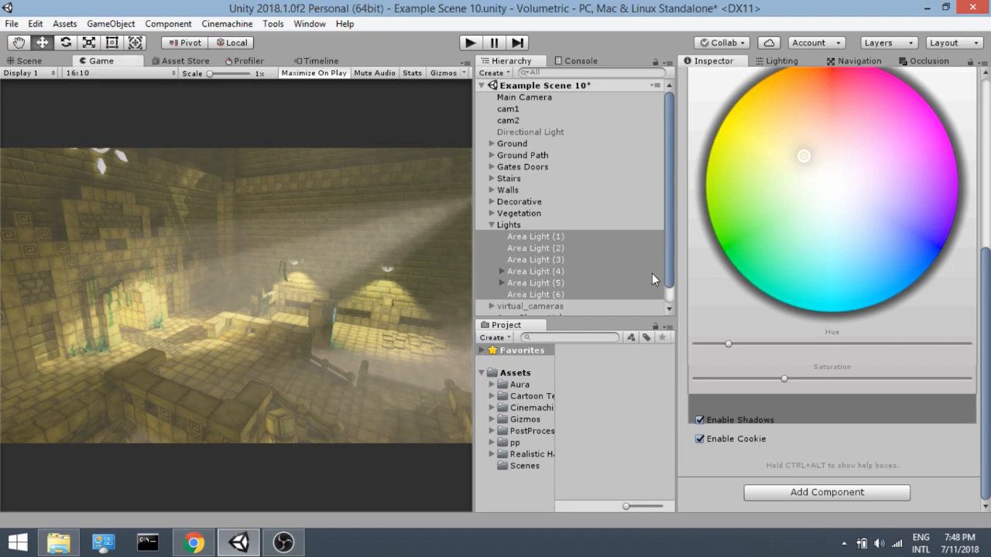
scroll(720, 264, up, 1)
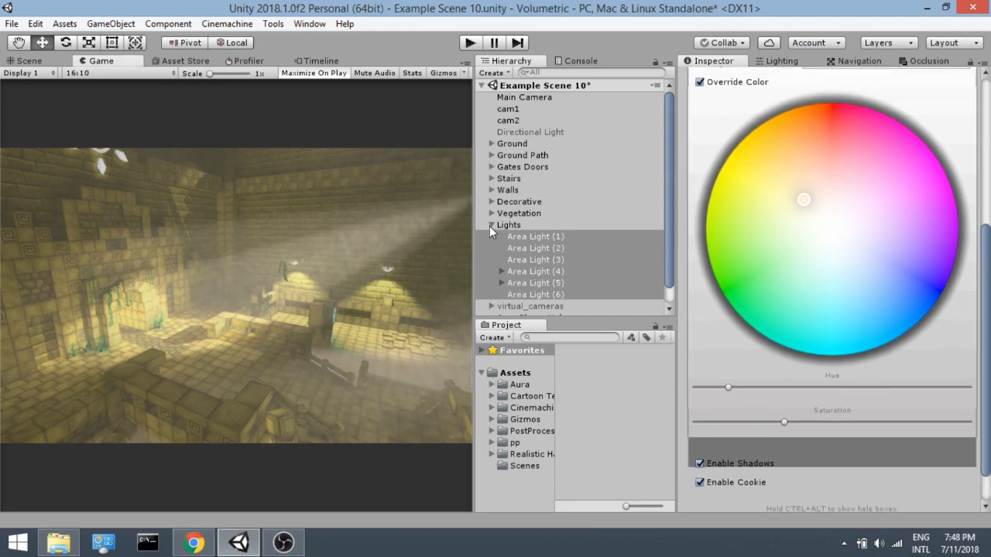
Collapse the Lights group and set the Aura Global Volume's density strength to 0.05
click(490, 225)
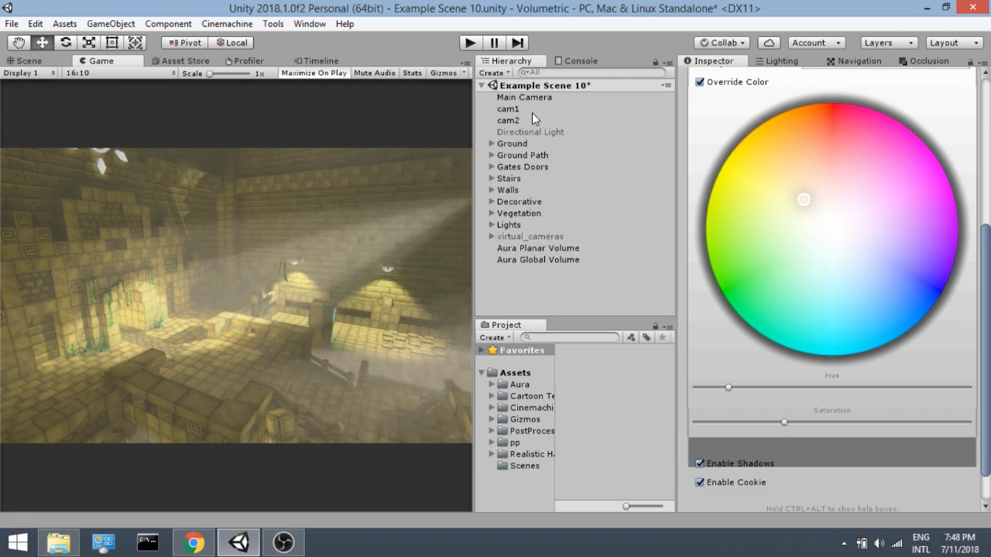
click(543, 248)
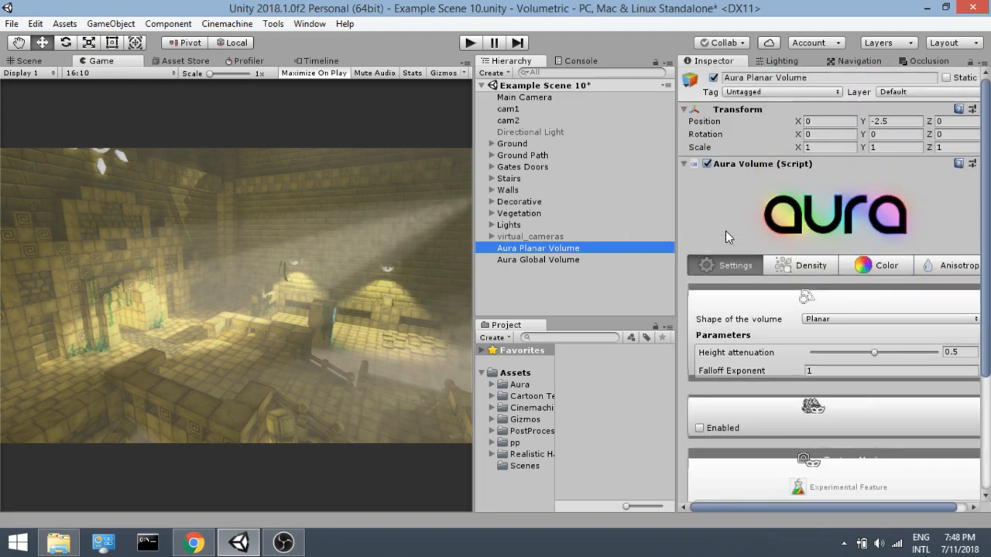
click(559, 263)
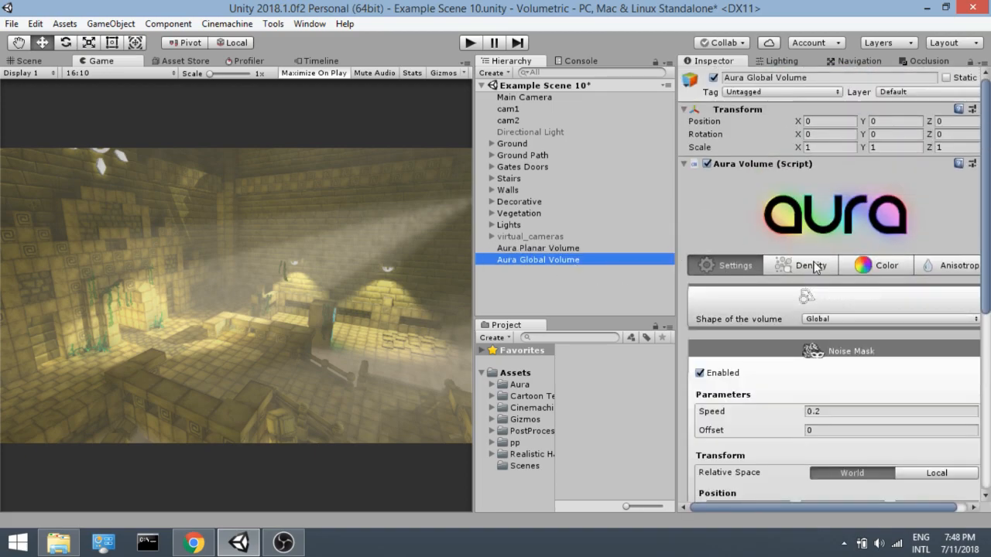
scroll(809, 266, down, 2)
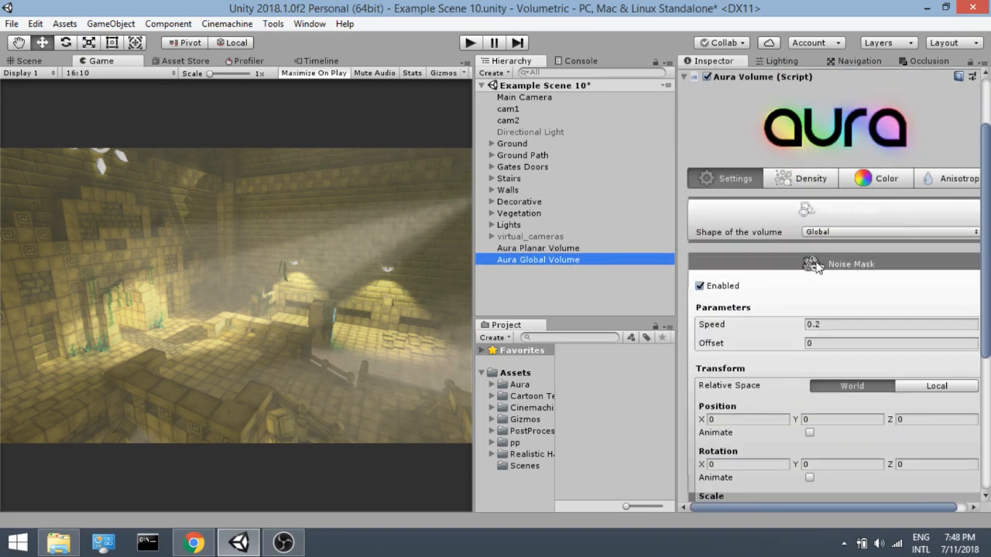
click(793, 180)
click(848, 353)
key(BackSpace)
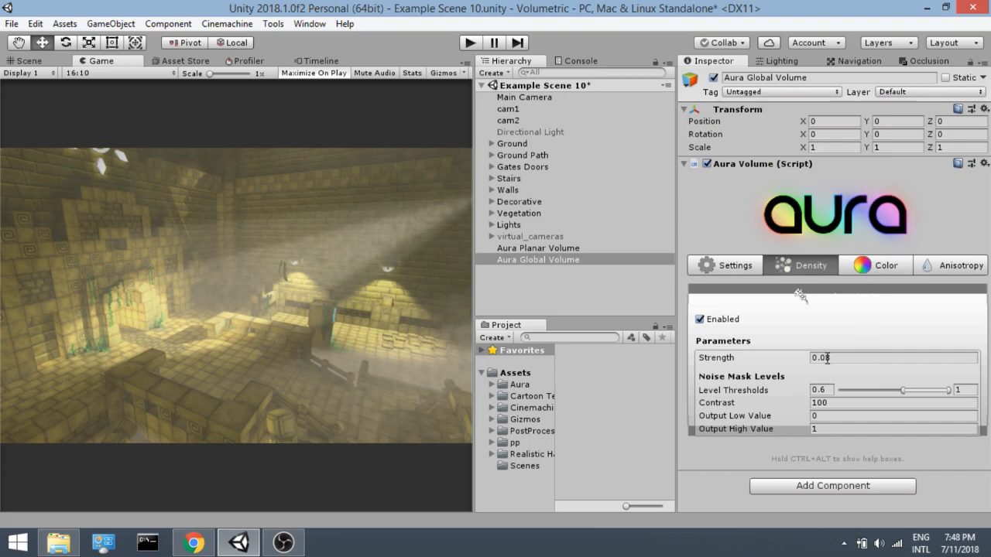
text(5)
click(335, 320)
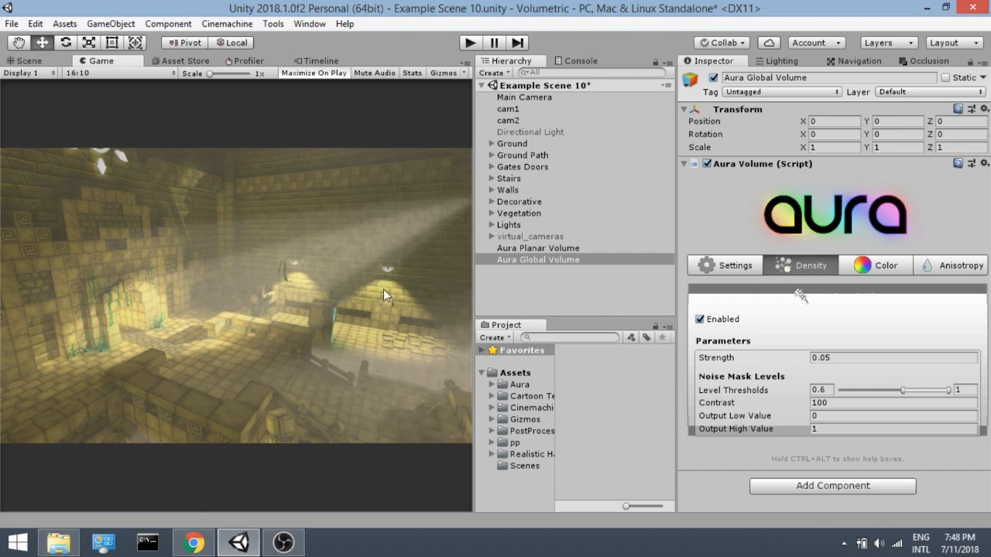
Copy the Transform values of cam1 and paste them onto the Main Camera's Transform
click(533, 117)
click(532, 109)
click(984, 110)
click(859, 181)
click(534, 98)
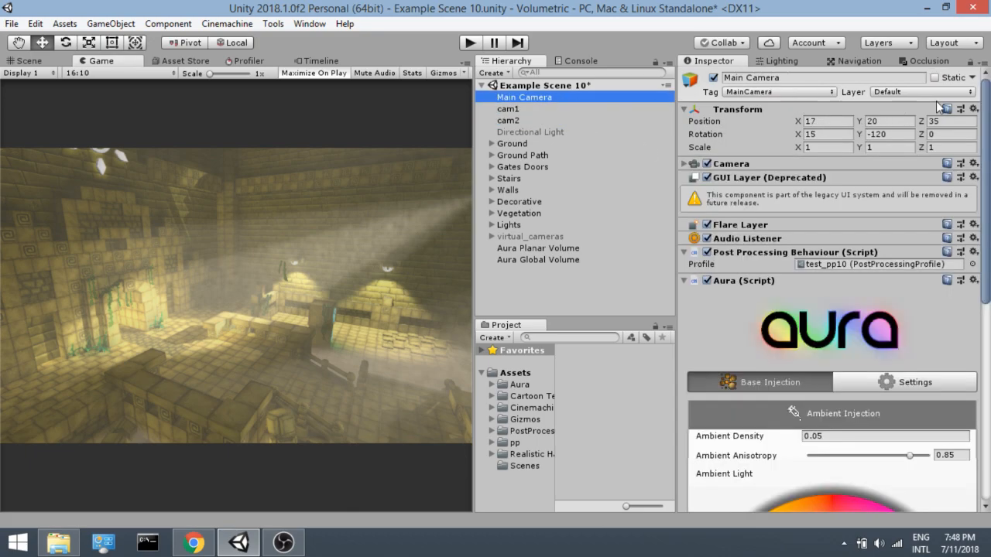
click(974, 109)
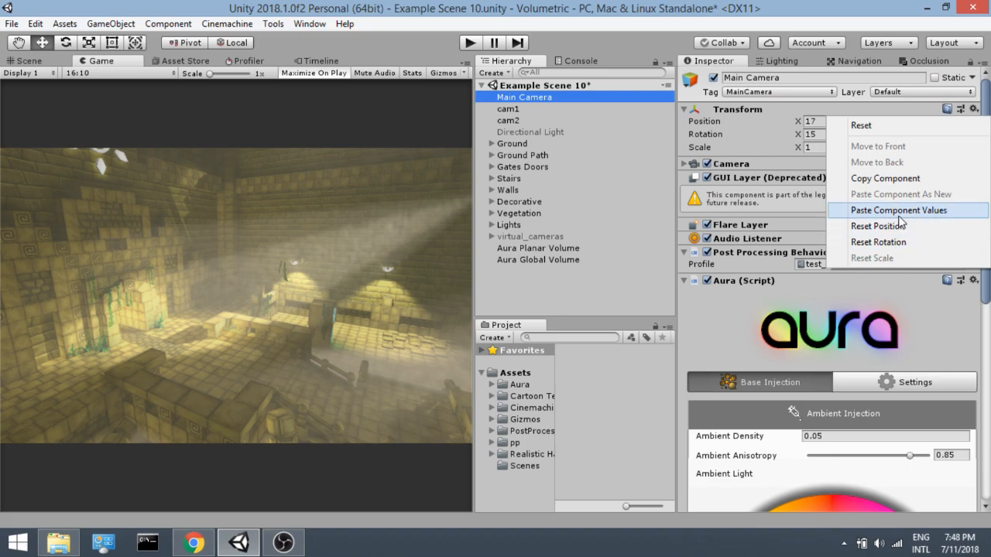
click(900, 216)
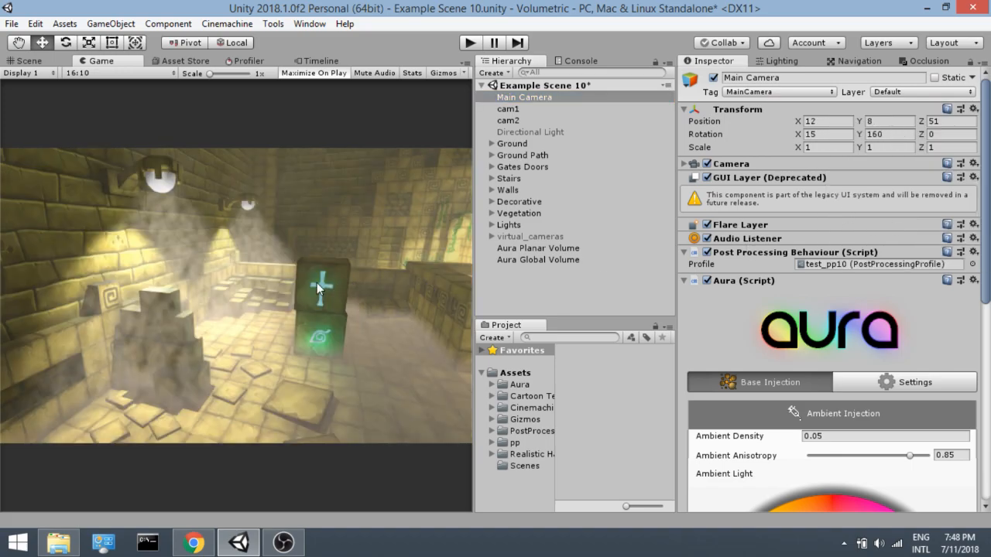
Enable the noise mask on the Aura Planar Volume
click(549, 249)
scroll(819, 265, down, 3)
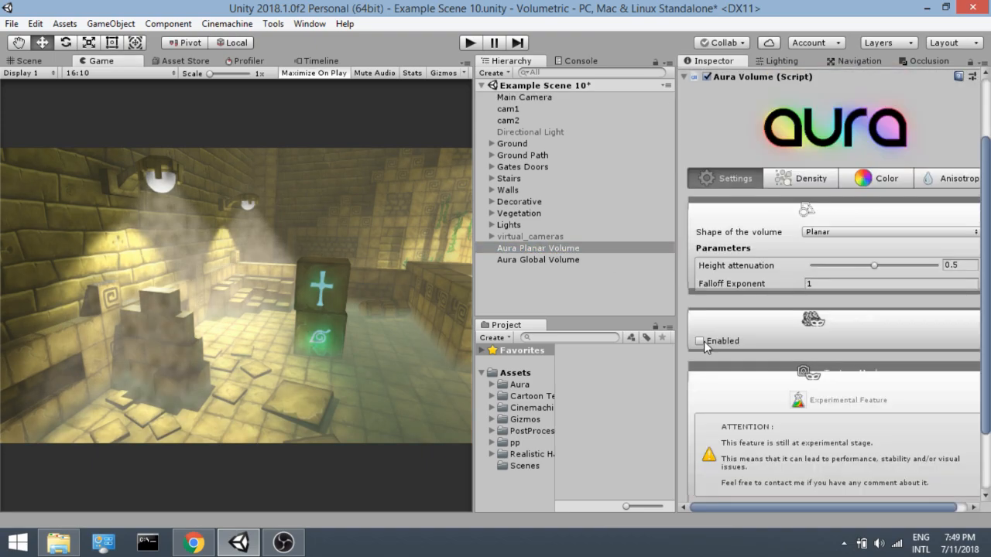
click(701, 340)
scroll(749, 327, down, 2)
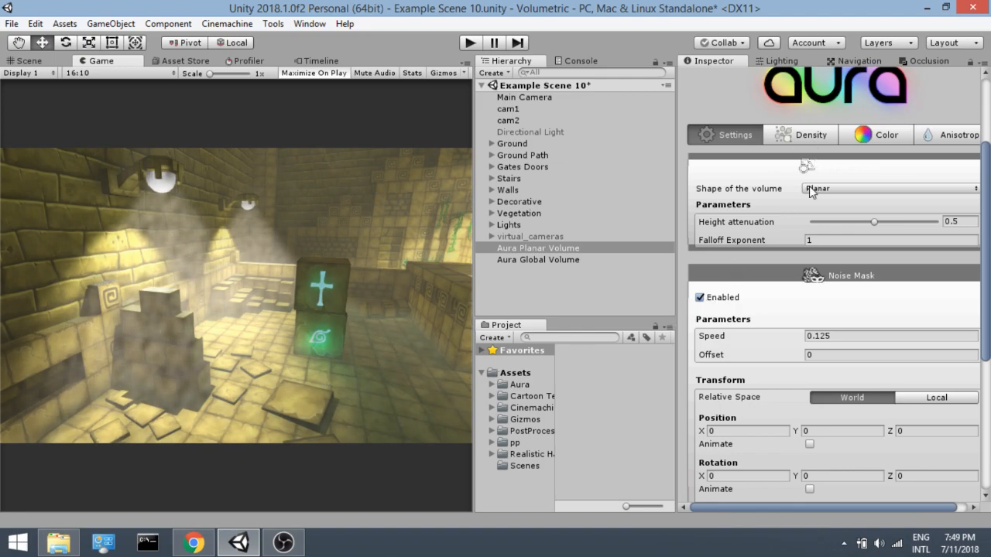
Set the Aura Planar Volume's Y position to 0
scroll(811, 191, up, 6)
click(894, 124)
text(0)
click(345, 376)
Set the noise mask speed of the Aura Planar Volume to 0.2
scroll(835, 284, down, 5)
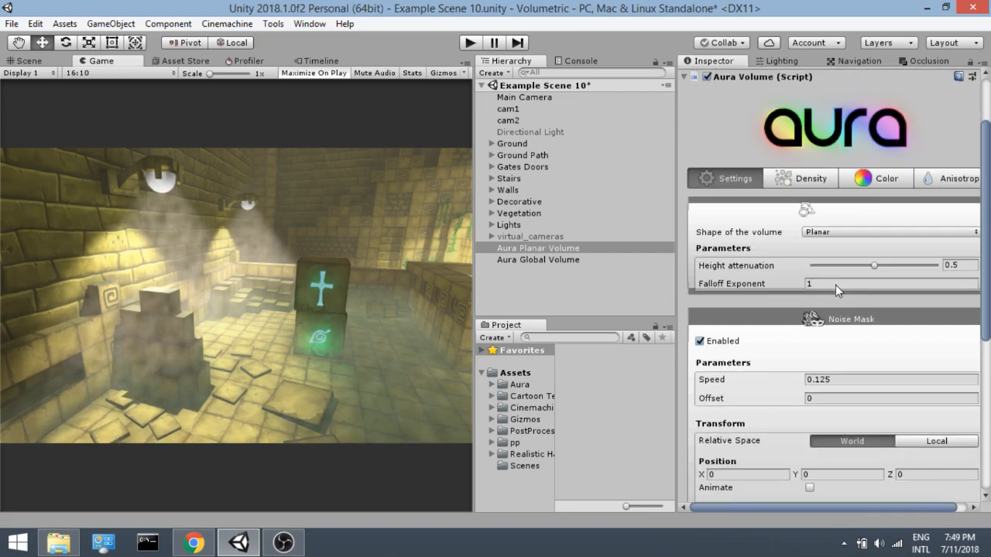
click(841, 290)
text(0.2)
key(Return)
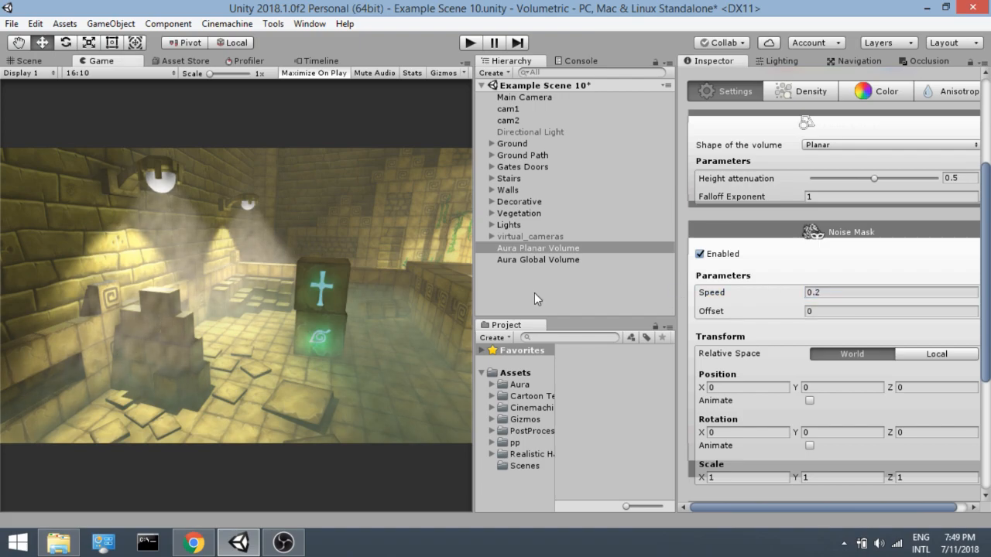
Set the Aura Planar Volume's density strength to 0.5
click(801, 100)
click(831, 355)
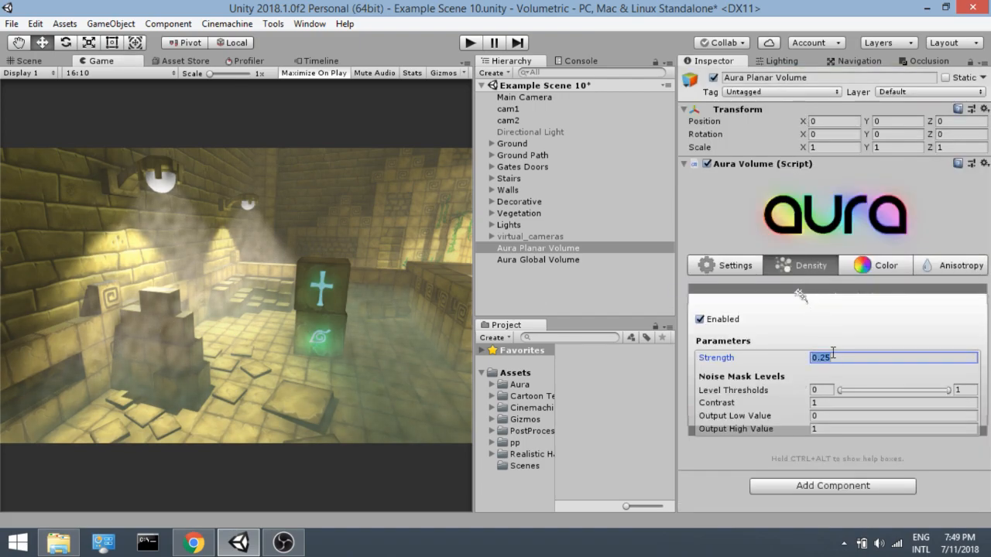
text(0.5)
key(Return)
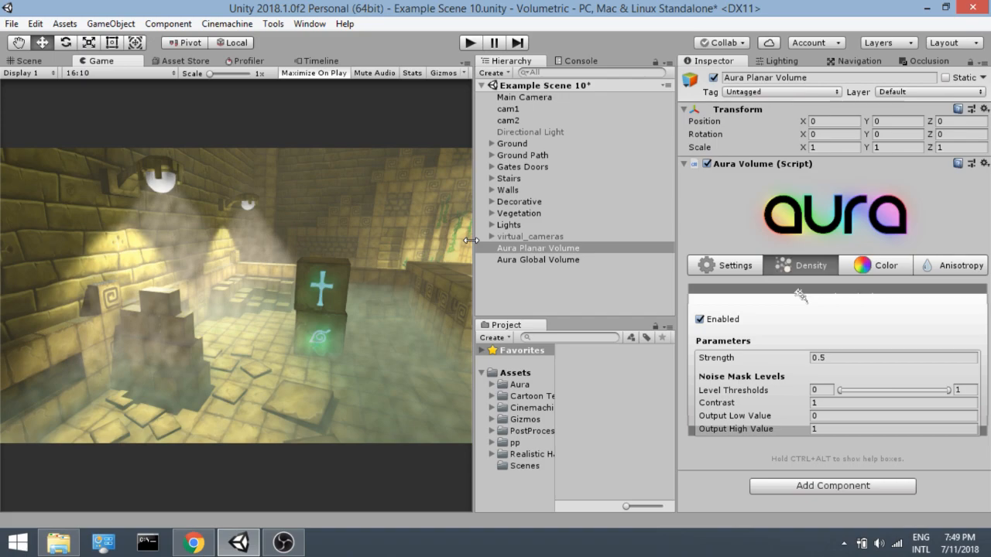
Raise the planar volume's noise mask speed to 49.2 while checking the ground fog in the Game view
drag(472, 241, 476, 241)
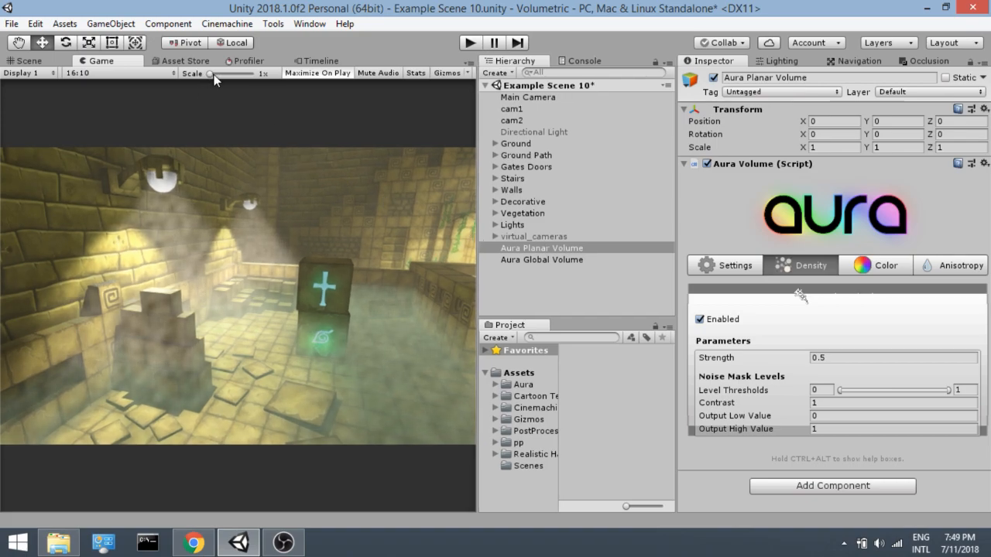
drag(214, 75, 224, 74)
drag(468, 374, 468, 416)
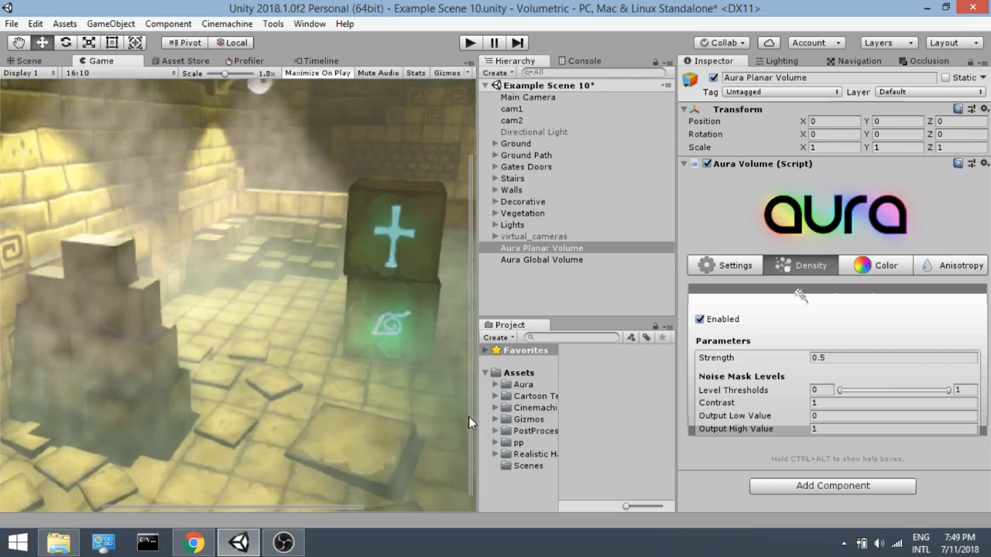
drag(336, 505, 447, 514)
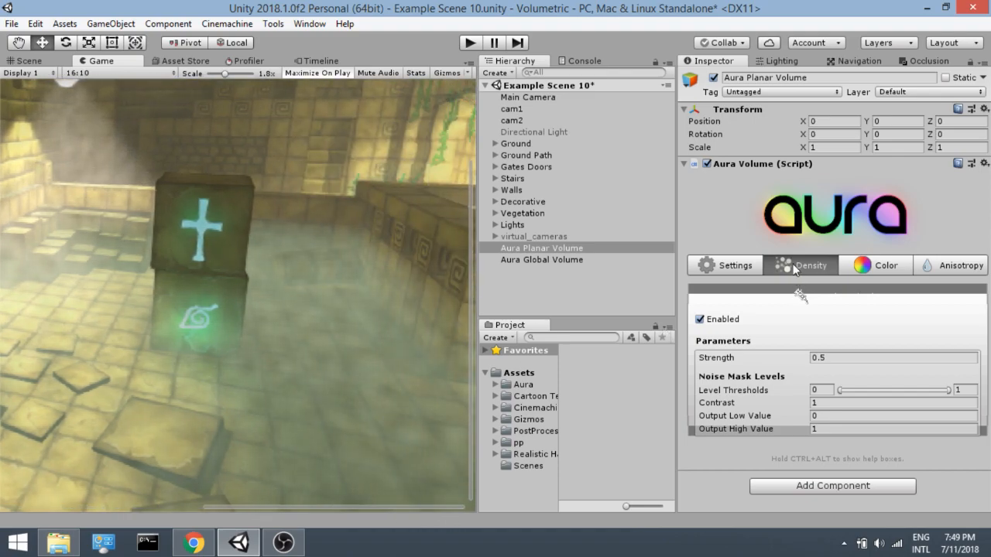
click(727, 265)
click(388, 378)
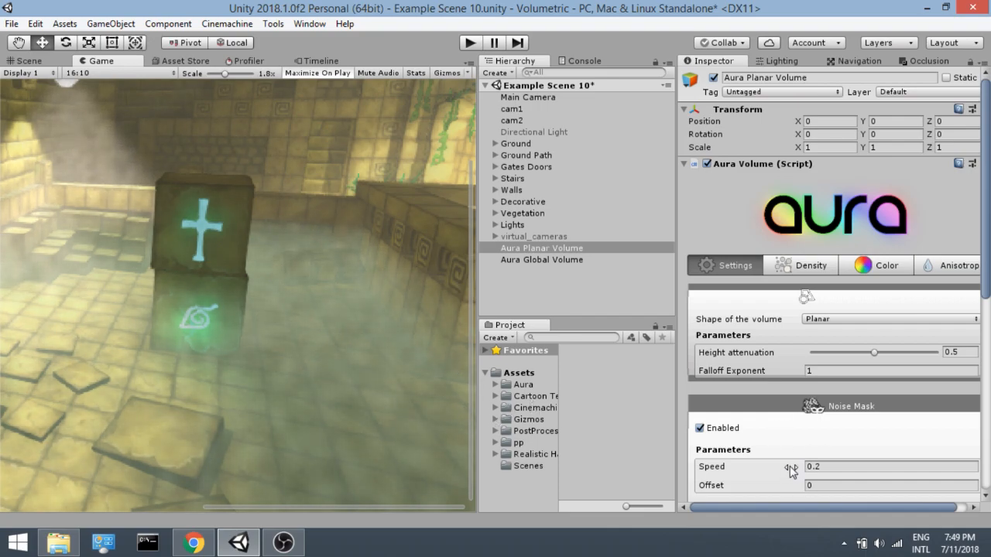
drag(791, 470, 381, 366)
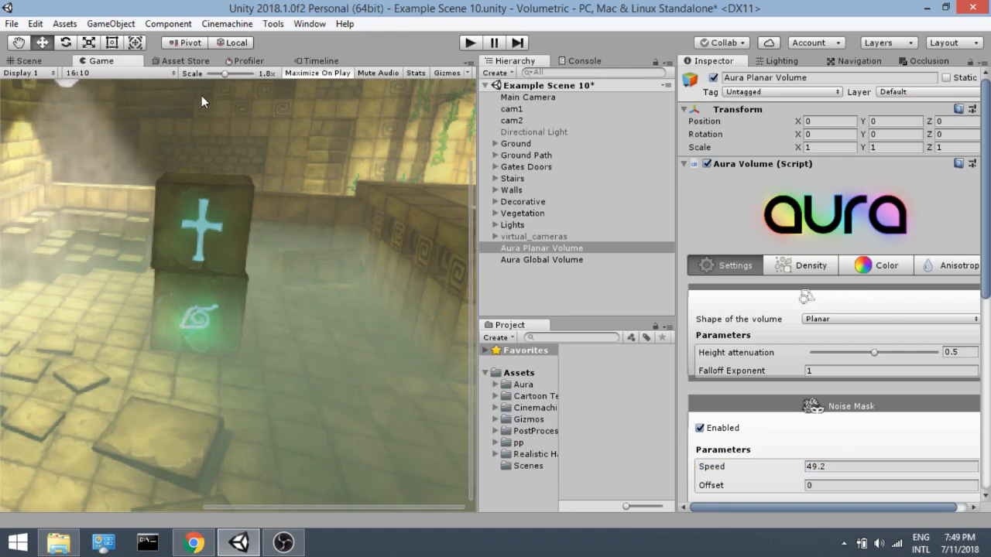
drag(224, 73, 199, 75)
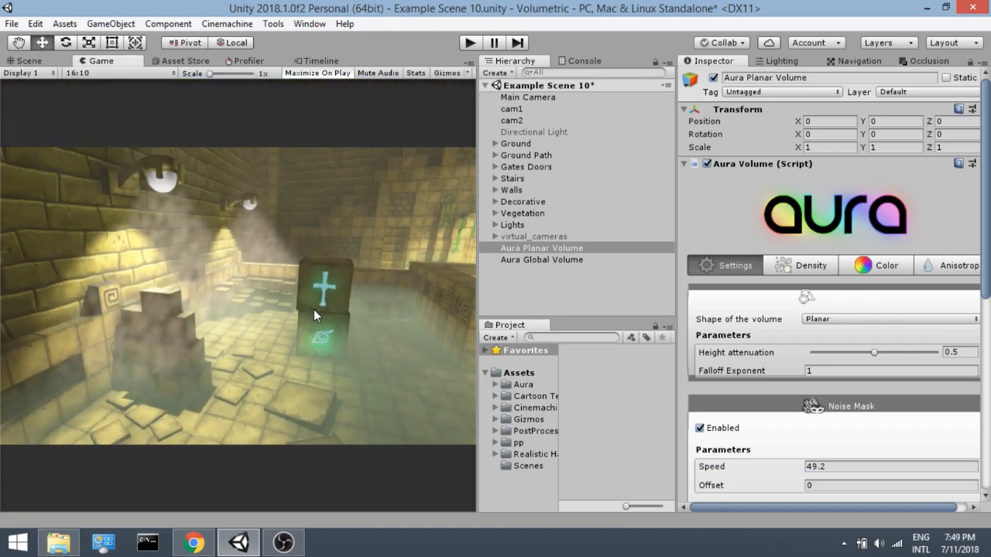